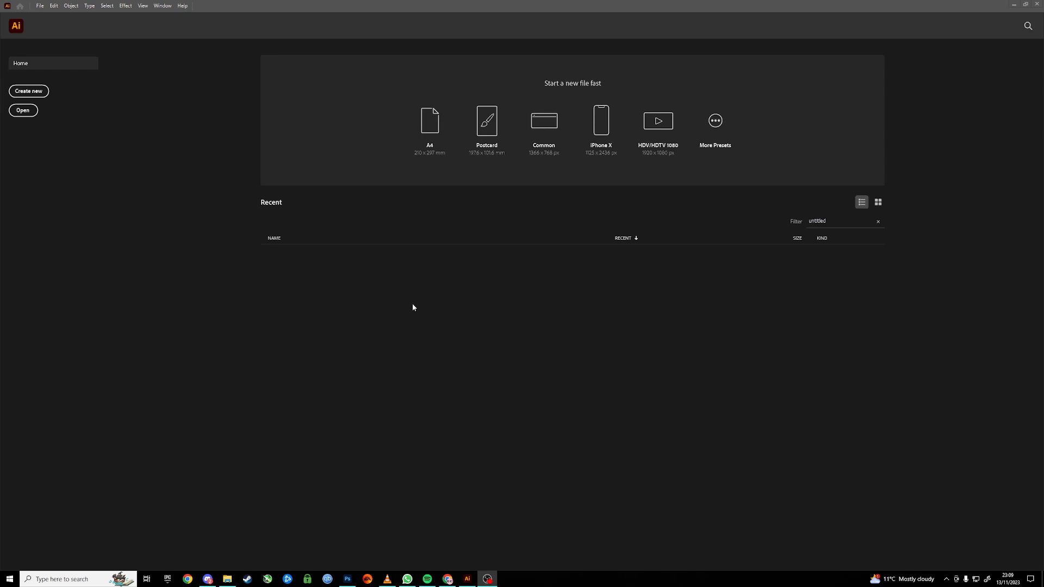
# Open the image green and red.jpg from the Downloads folder in Illustrator by bringing it over from the file browser.
pyautogui.click(227, 578)
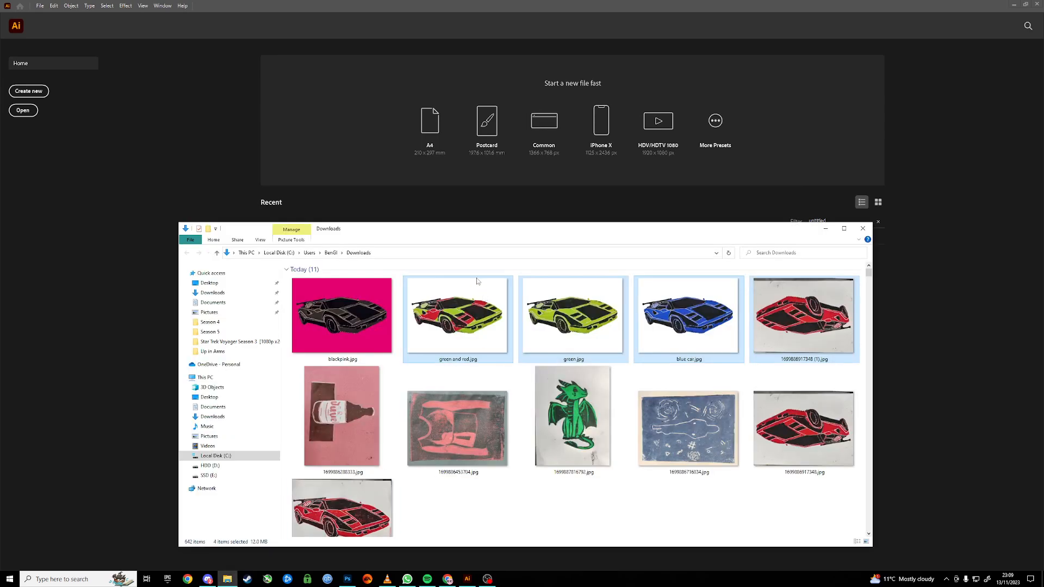
pyautogui.moveTo(444, 231); pyautogui.dragTo(385, 183)
pyautogui.click(563, 465)
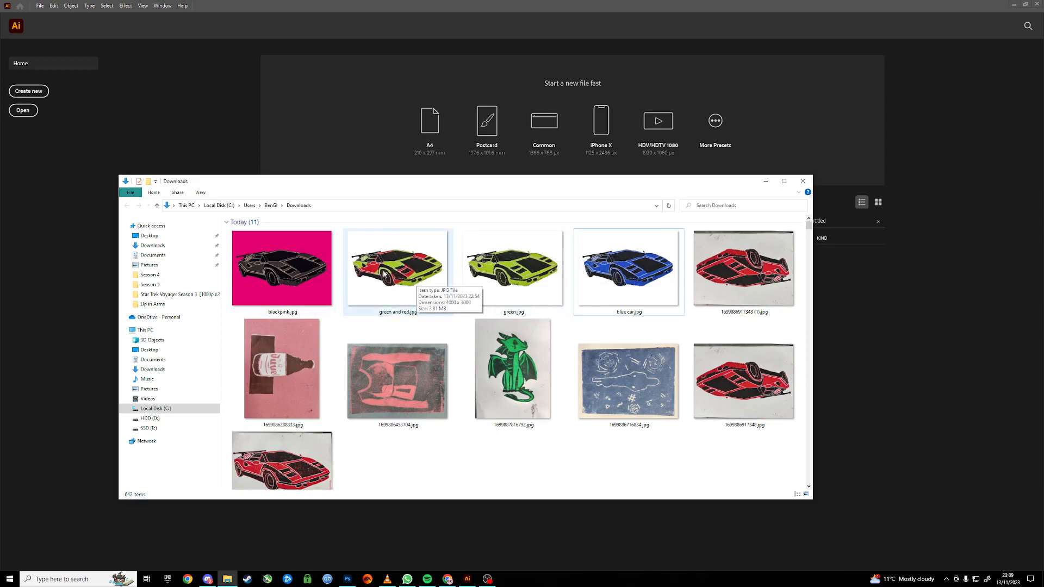
pyautogui.moveTo(408, 274); pyautogui.dragTo(362, 143)
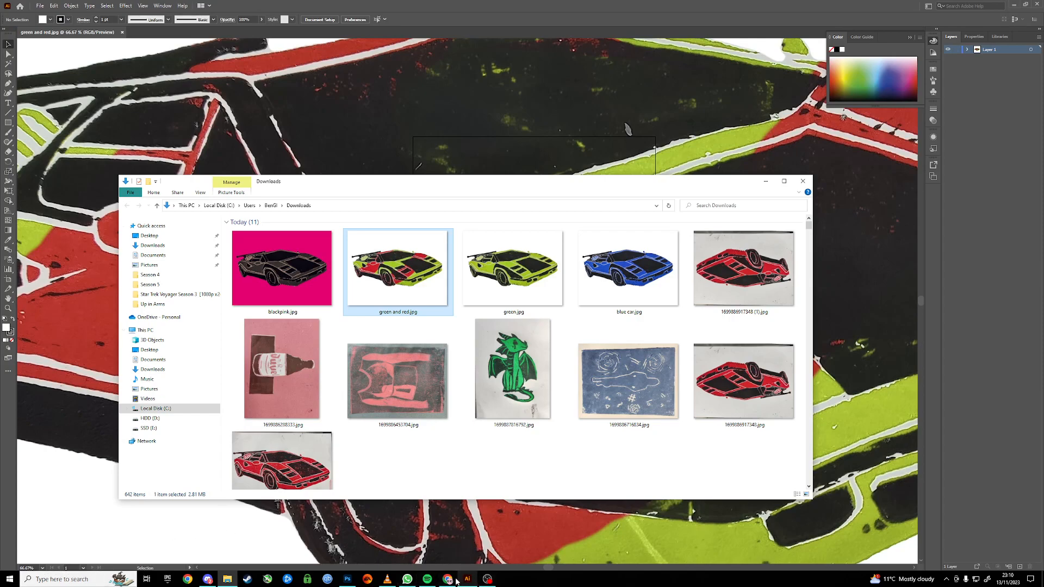
pyautogui.click(240, 112)
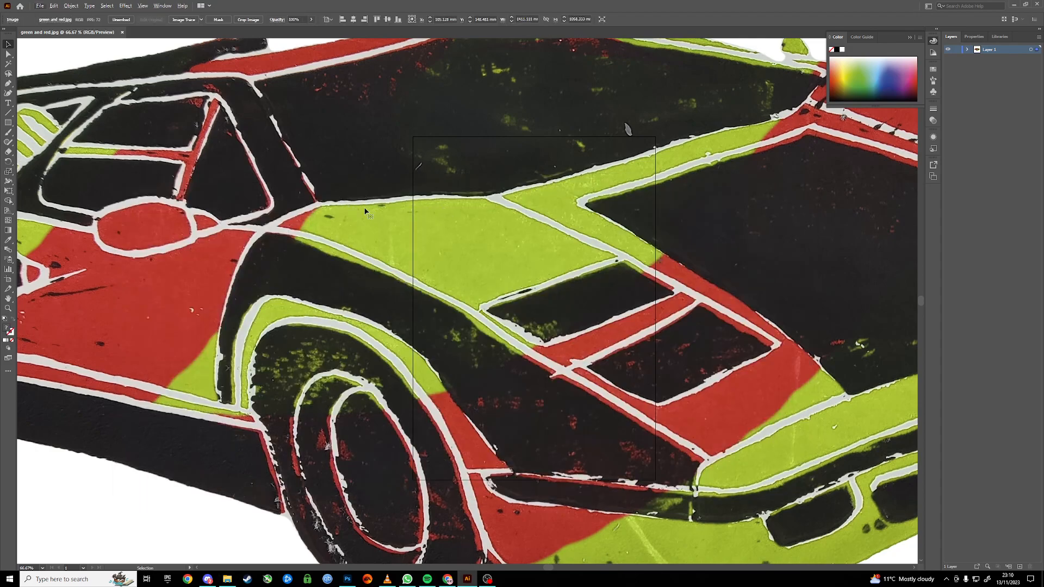
# Scale the image down from its corners and position it on the artboard.
pyautogui.scroll(-3, 353, 211)
pyautogui.scroll(1, 272, 185)
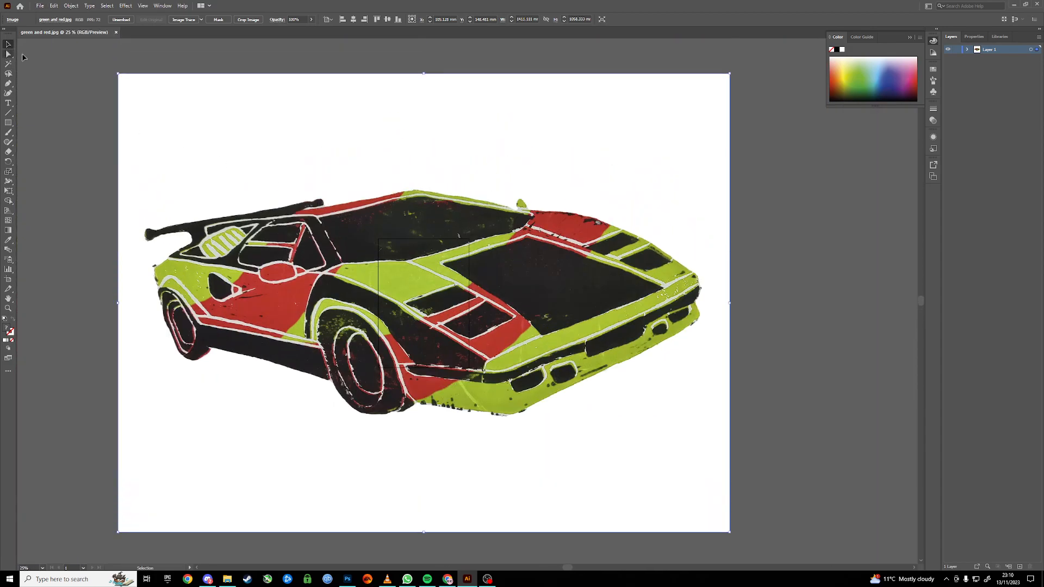
pyautogui.moveTo(119, 74); pyautogui.dragTo(553, 398)
pyautogui.moveTo(686, 477); pyautogui.dragTo(513, 330)
pyautogui.moveTo(558, 386); pyautogui.dragTo(469, 355)
pyautogui.scroll(1, 403, 289)
pyautogui.scroll(3, 433, 317)
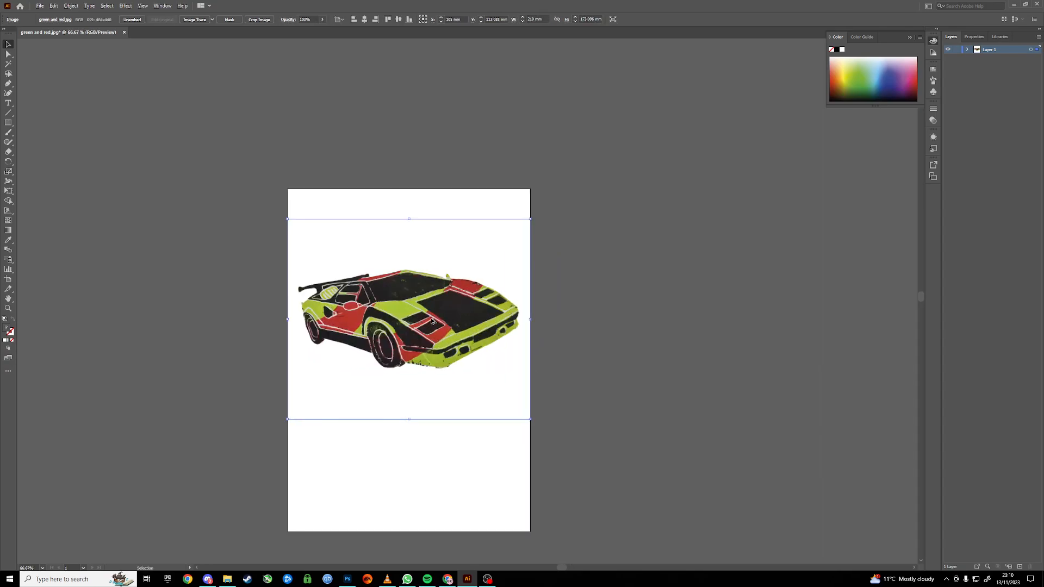
# With the Artboard tool, trim the artboard's top and bottom edges to fit the image.
pyautogui.scroll(-1, 431, 314)
pyautogui.scroll(-1, 430, 314)
pyautogui.press('alt')
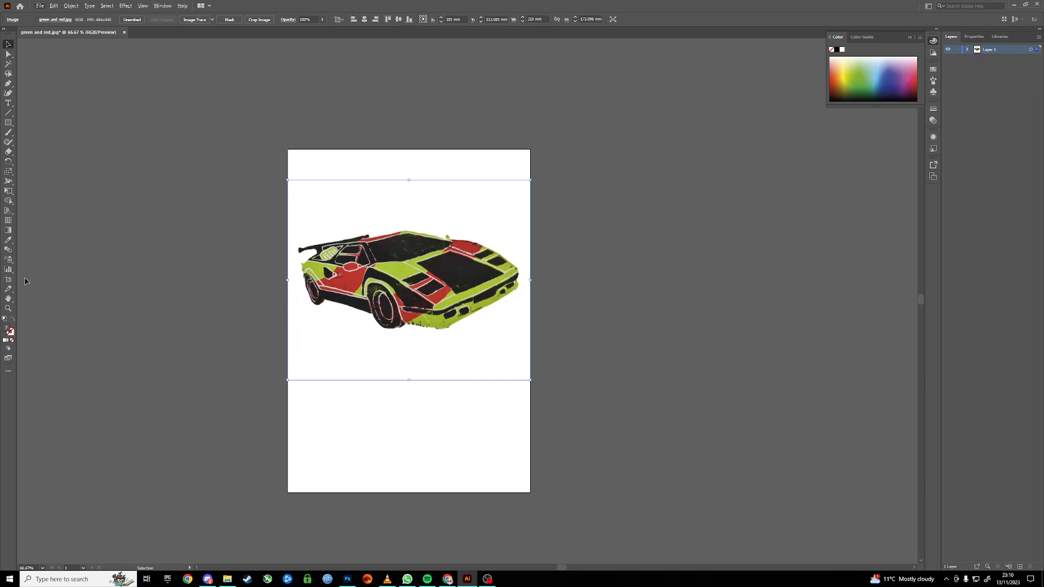
pyautogui.click(8, 280)
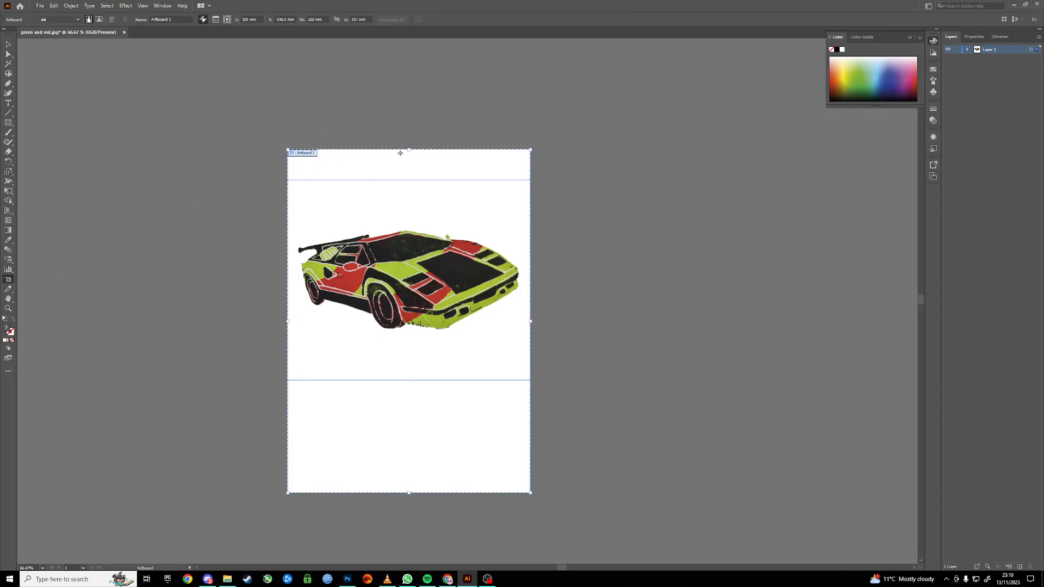
pyautogui.moveTo(409, 149); pyautogui.dragTo(410, 180)
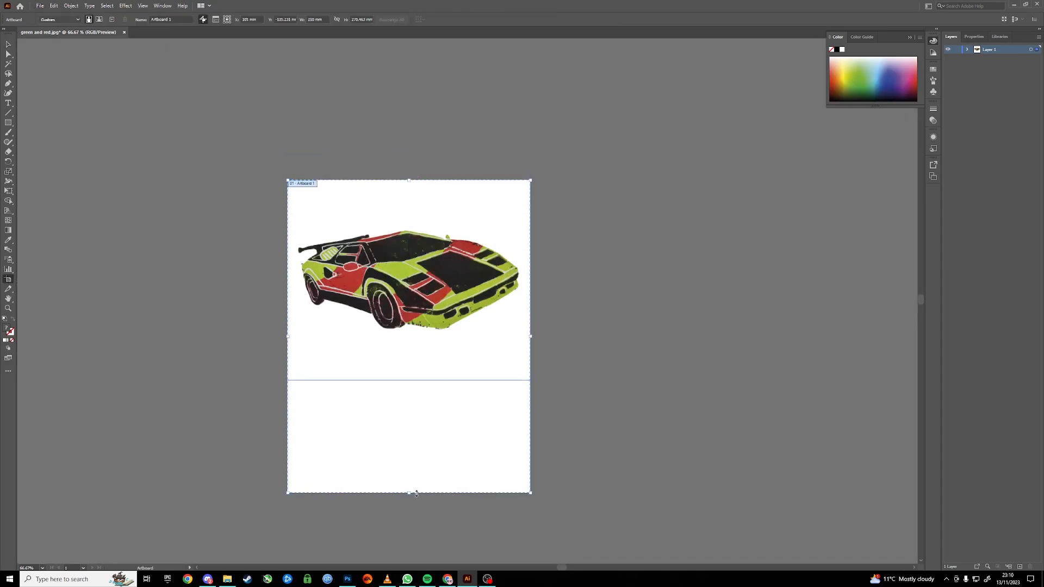
pyautogui.moveTo(410, 493); pyautogui.dragTo(413, 380)
pyautogui.hotkey('ctrl', '1')
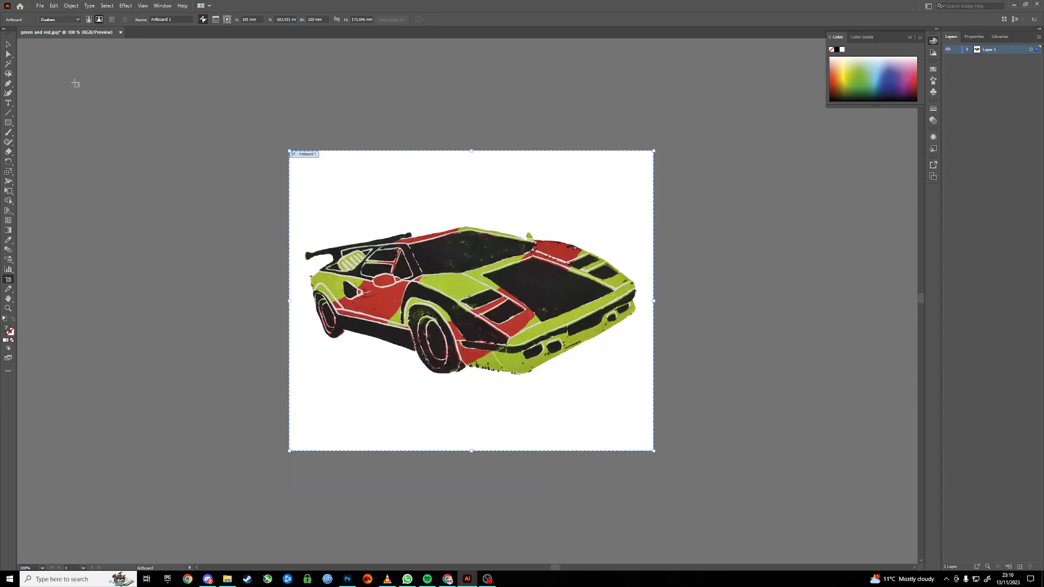
# Select the image and open the Image Trace panel with its Advanced options shown.
pyautogui.click(8, 44)
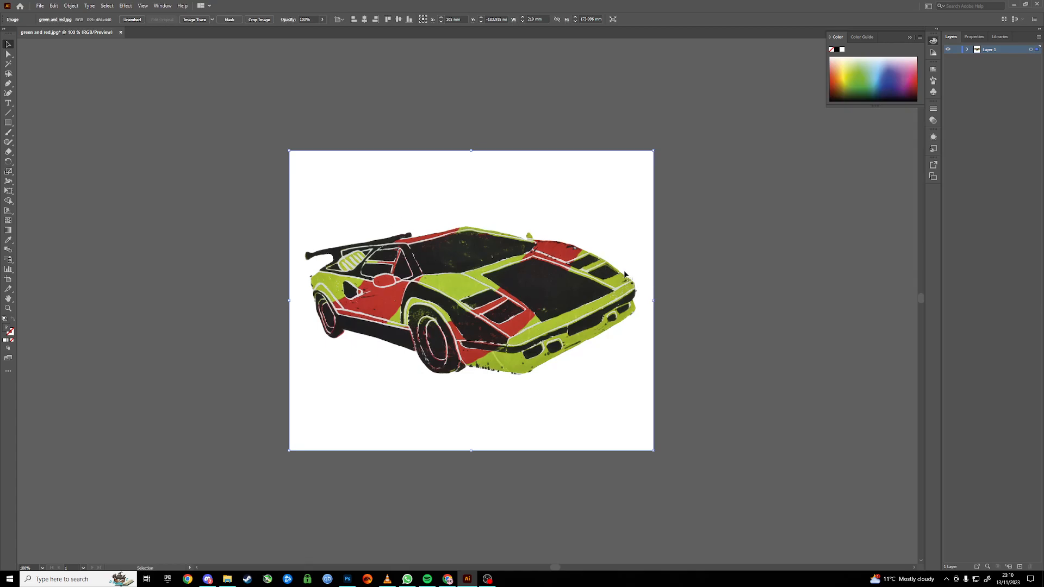
pyautogui.scroll(1, 629, 277)
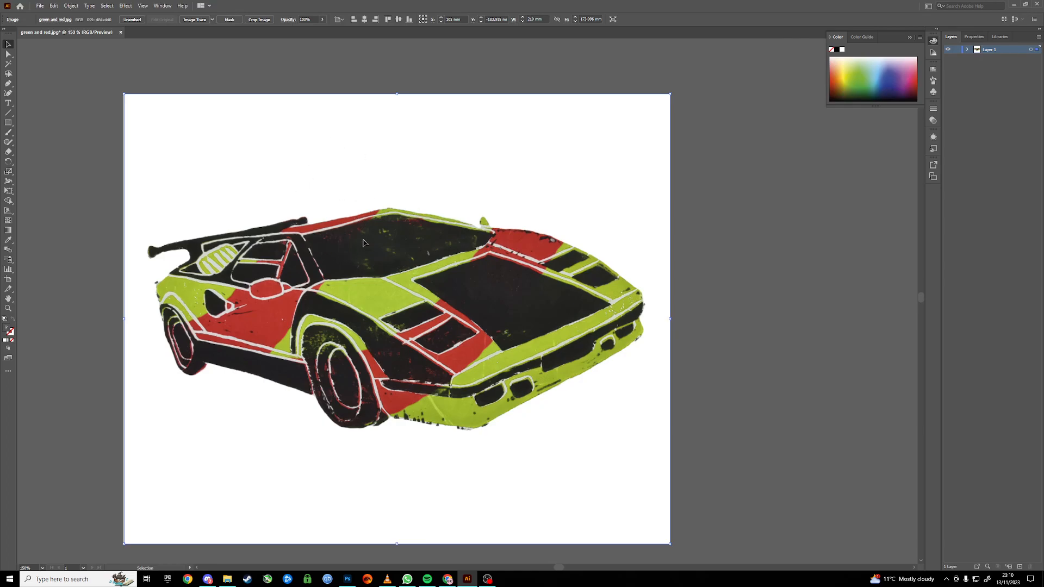
pyautogui.click(163, 6)
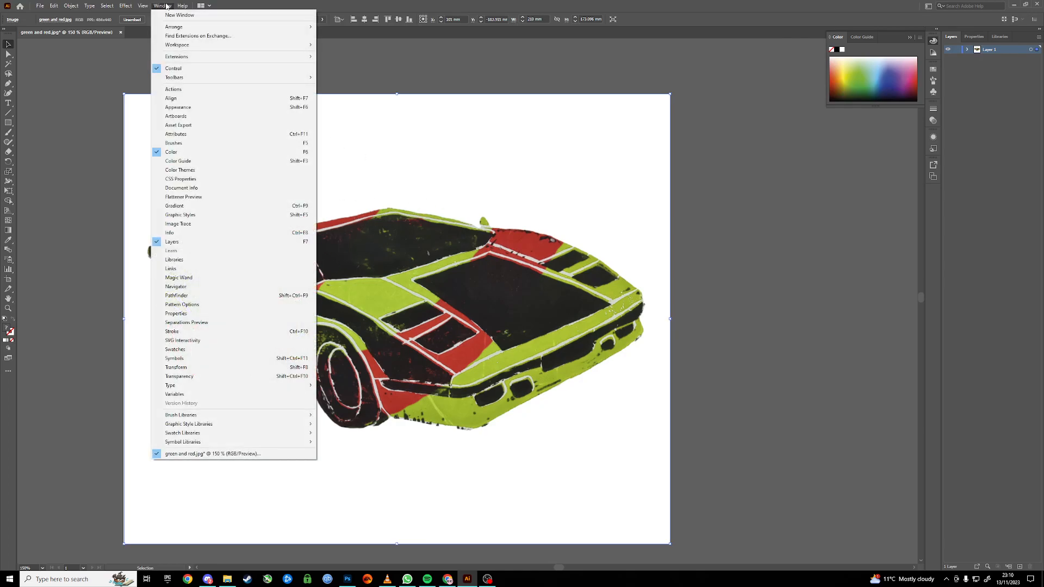
pyautogui.click(195, 223)
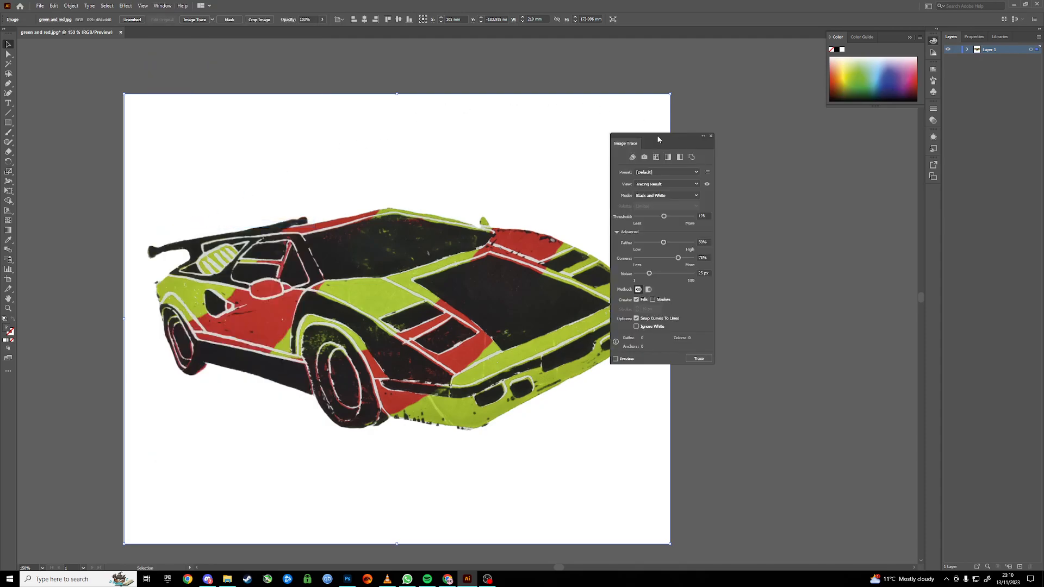
pyautogui.moveTo(658, 140); pyautogui.dragTo(739, 131)
pyautogui.click(699, 224)
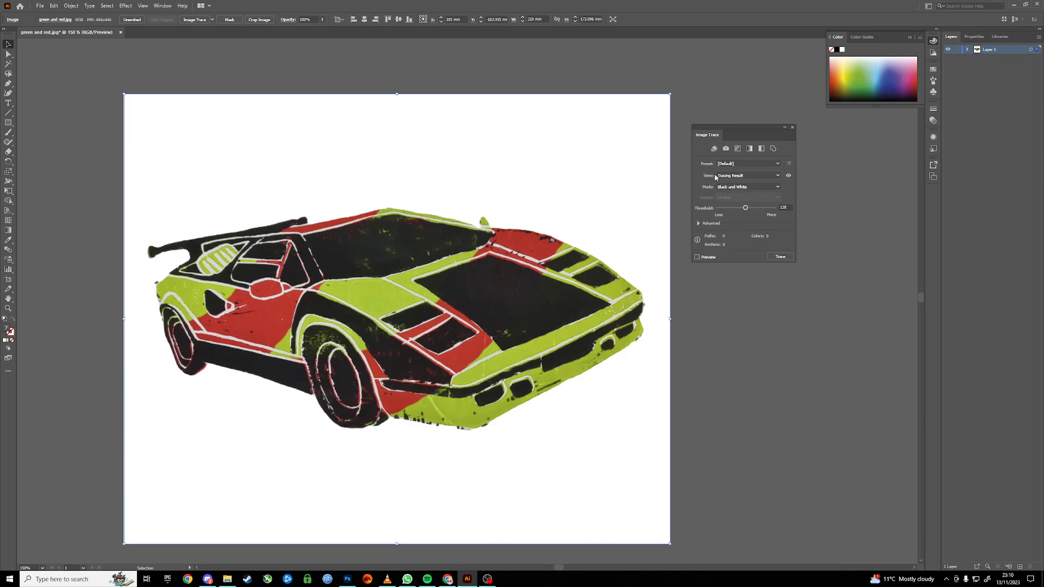
pyautogui.click(699, 223)
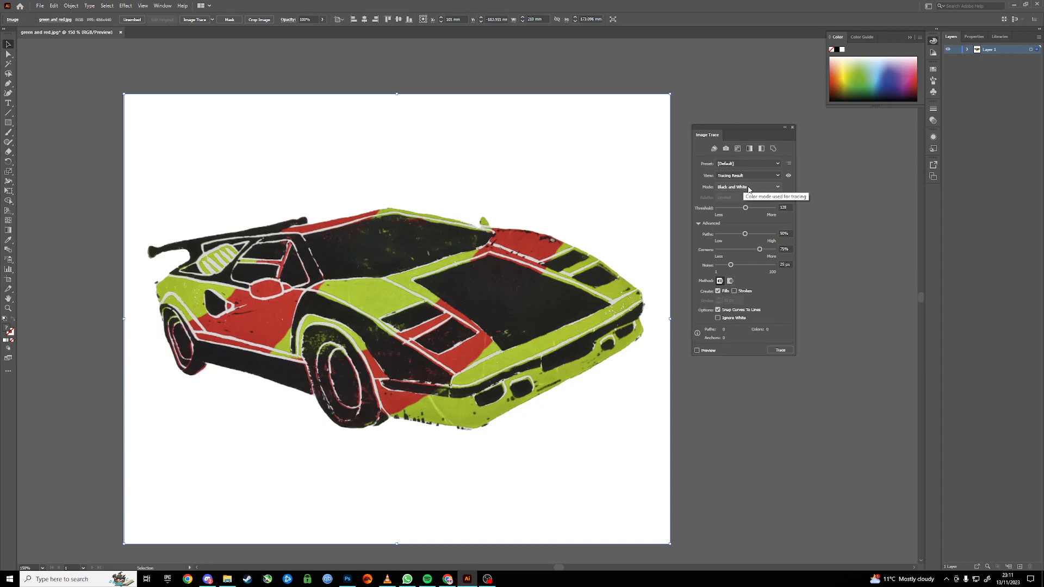
# Set the trace Mode to Color and the Colors slider to 10.
pyautogui.click(730, 189)
pyautogui.click(738, 198)
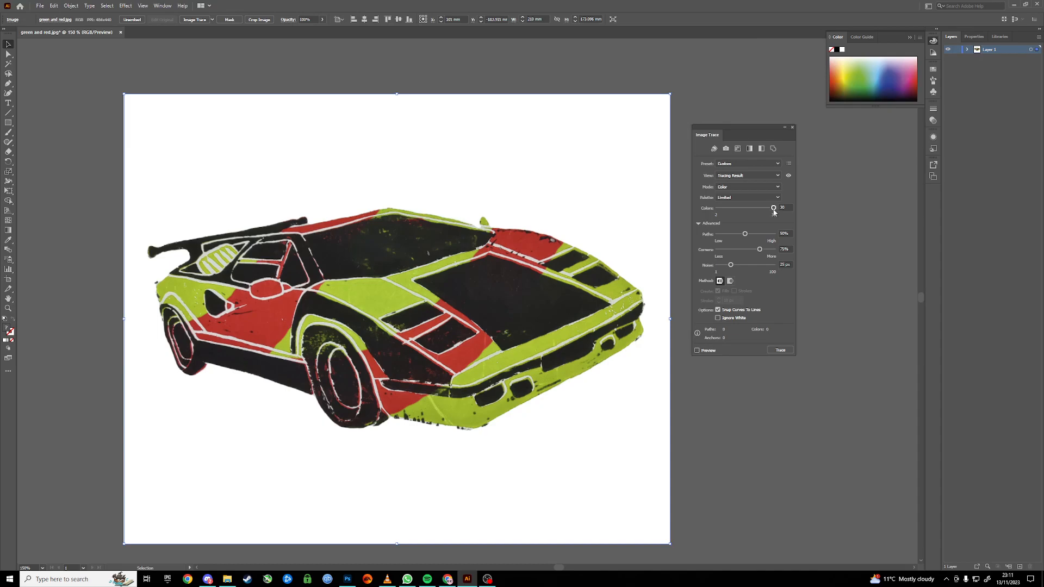
pyautogui.moveTo(774, 211); pyautogui.dragTo(733, 217)
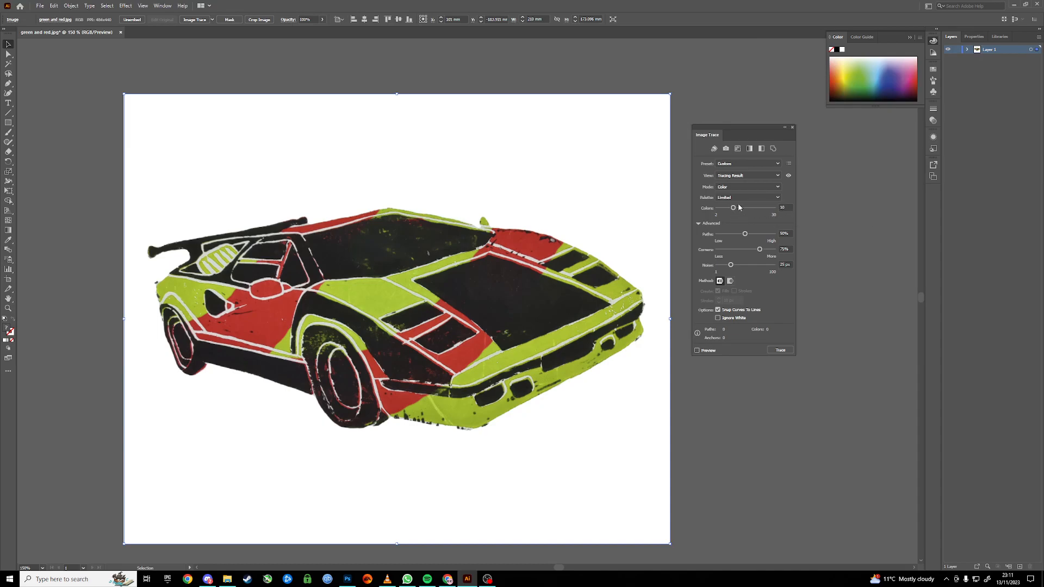
# Turn on the trace Preview and accept the large-image warning to continue.
pyautogui.click(708, 352)
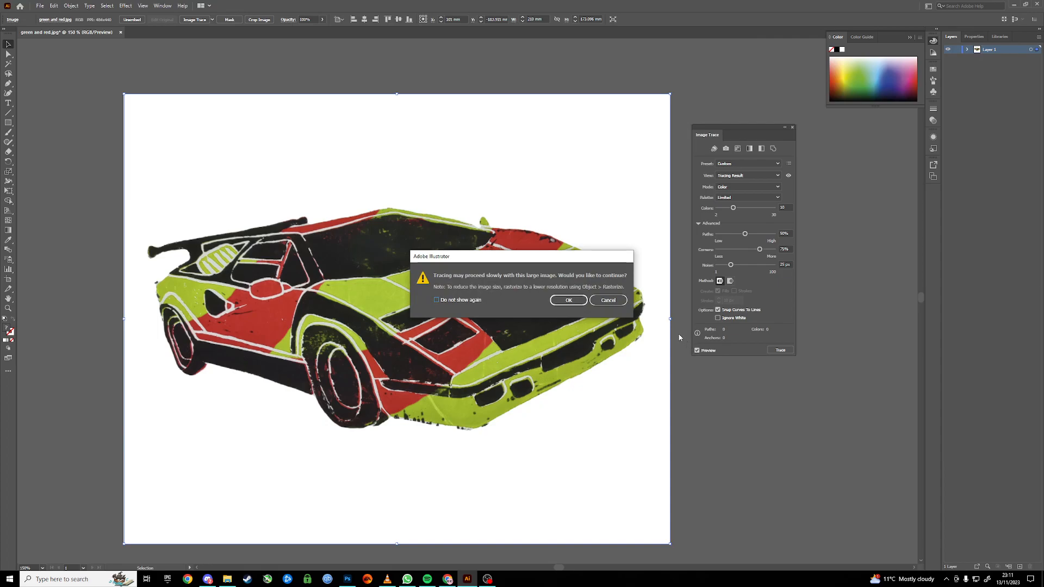
pyautogui.click(571, 300)
pyautogui.click(570, 301)
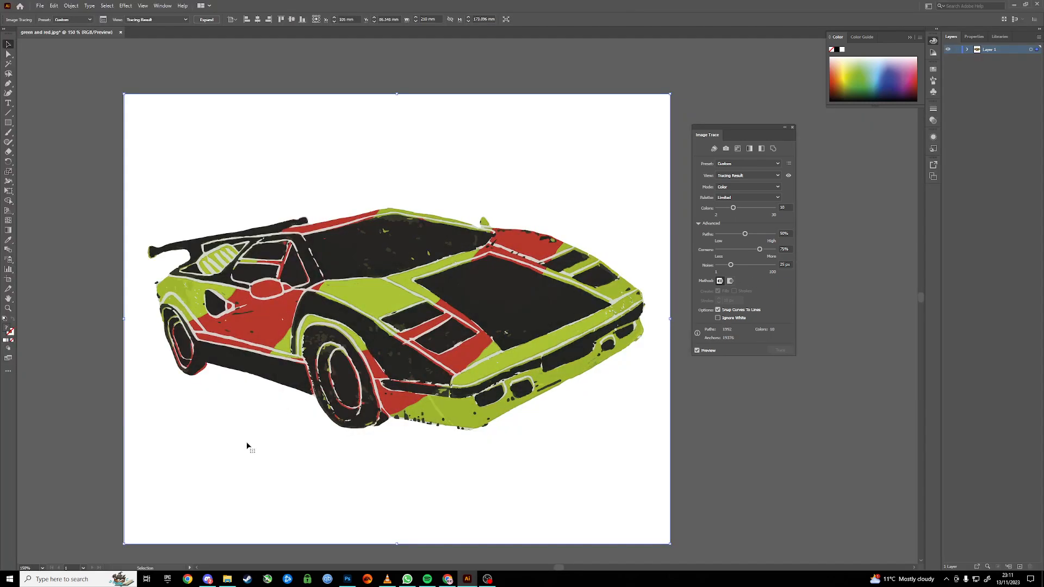
# Compare the traced preview against the original photo and zoom in to inspect the traced detail.
pyautogui.moveTo(227, 580)
pyautogui.click(229, 558)
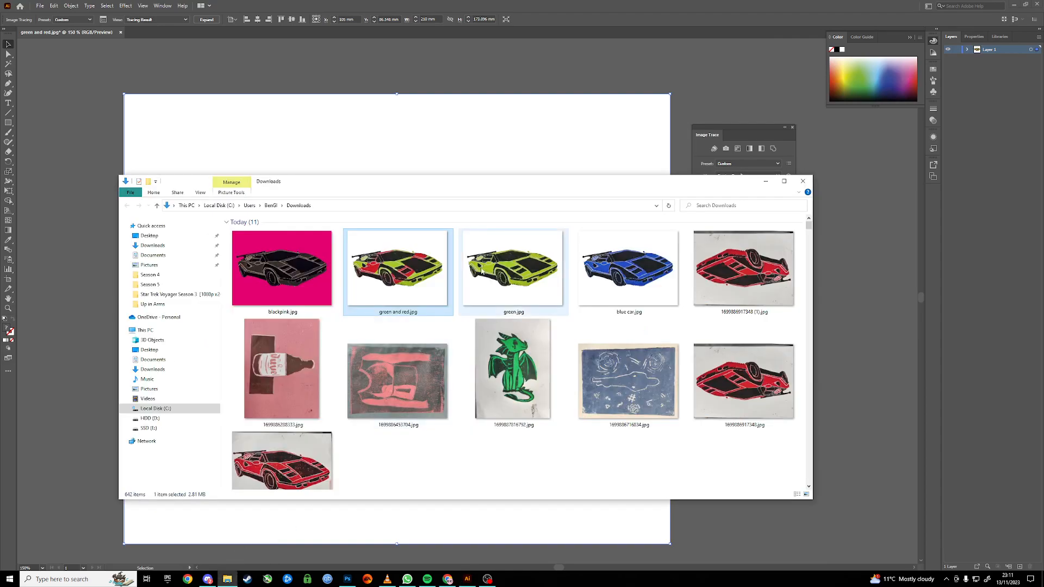
pyautogui.doubleClick(405, 294)
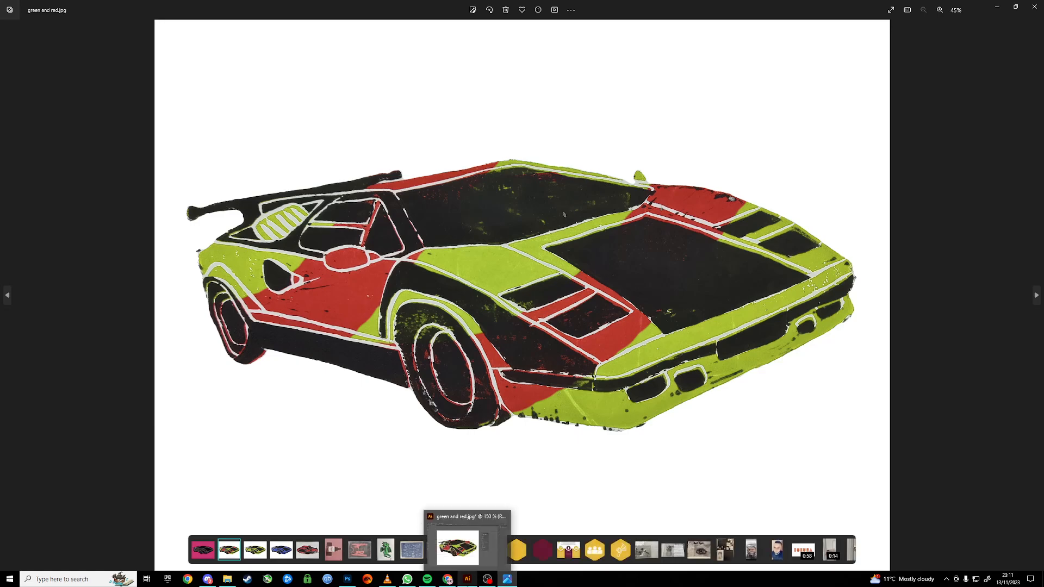
pyautogui.click(467, 579)
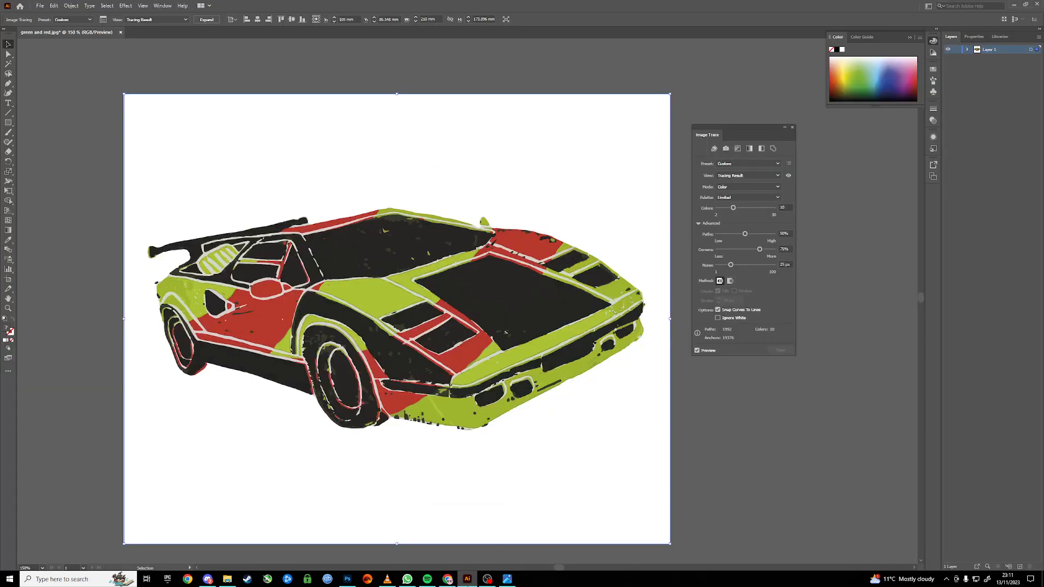
pyautogui.click(505, 581)
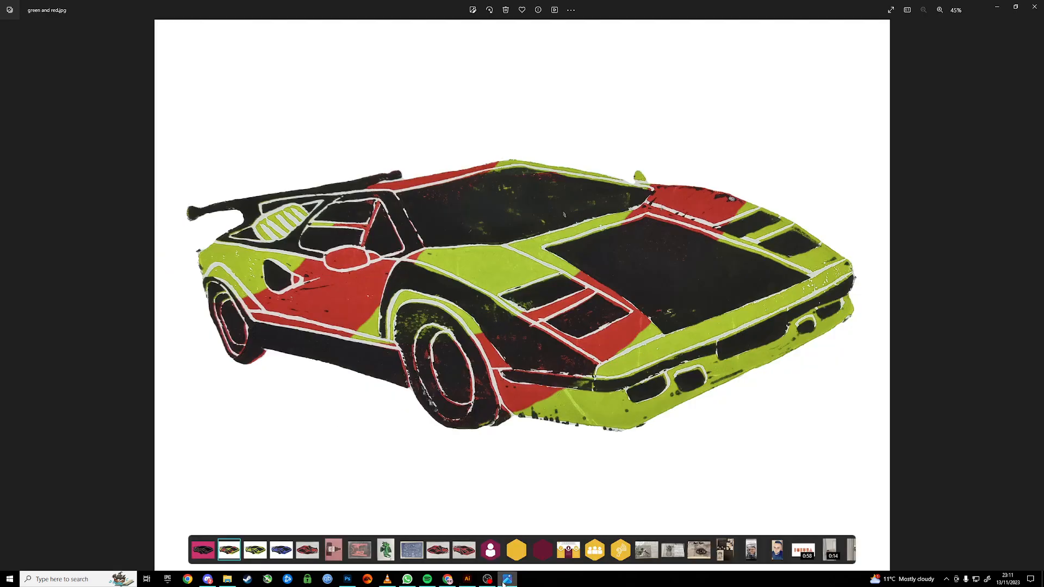
pyautogui.click(506, 580)
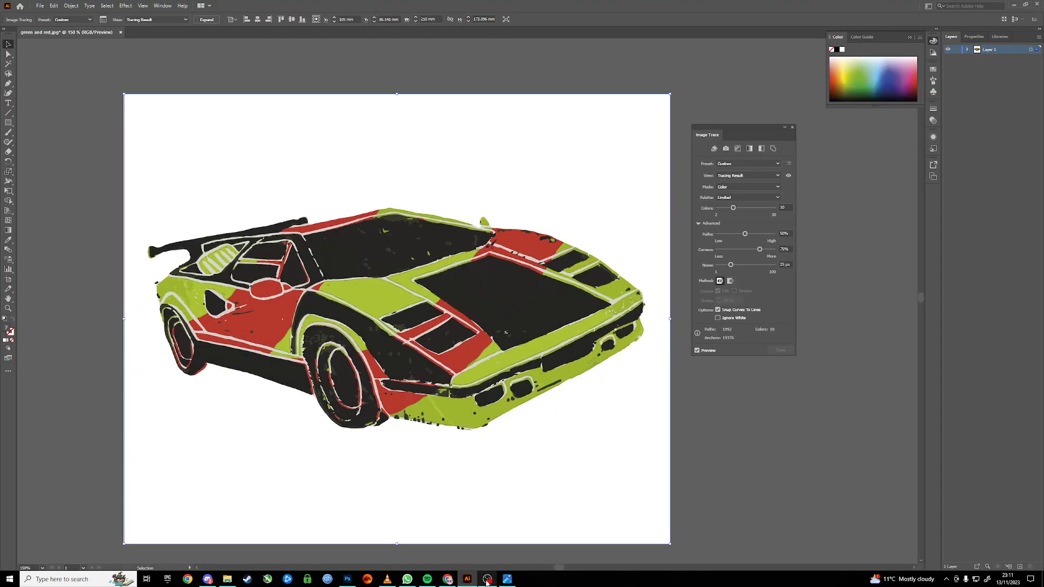
pyautogui.click(507, 581)
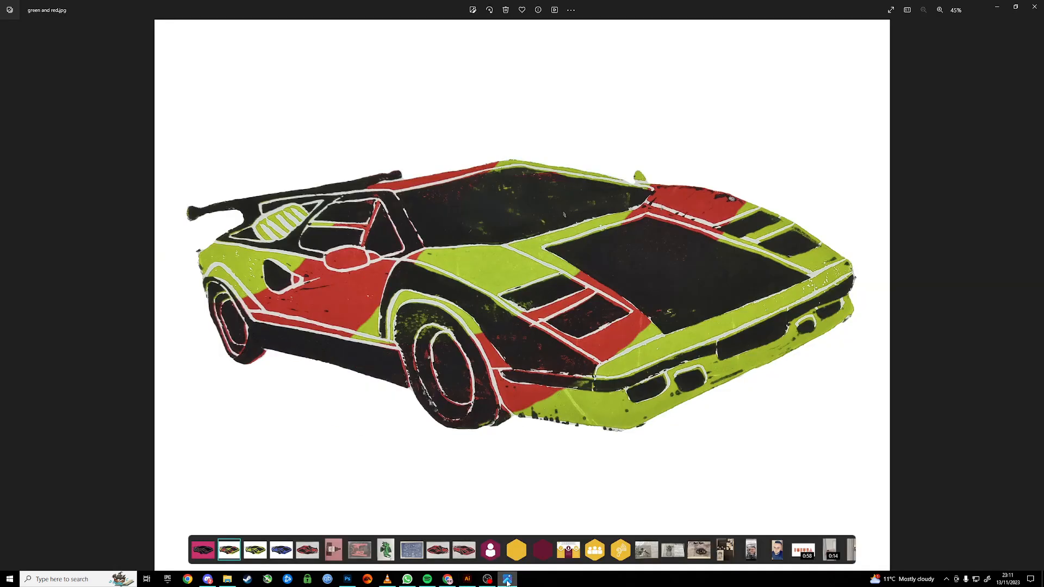
pyautogui.click(467, 579)
pyautogui.scroll(5, 318, 348)
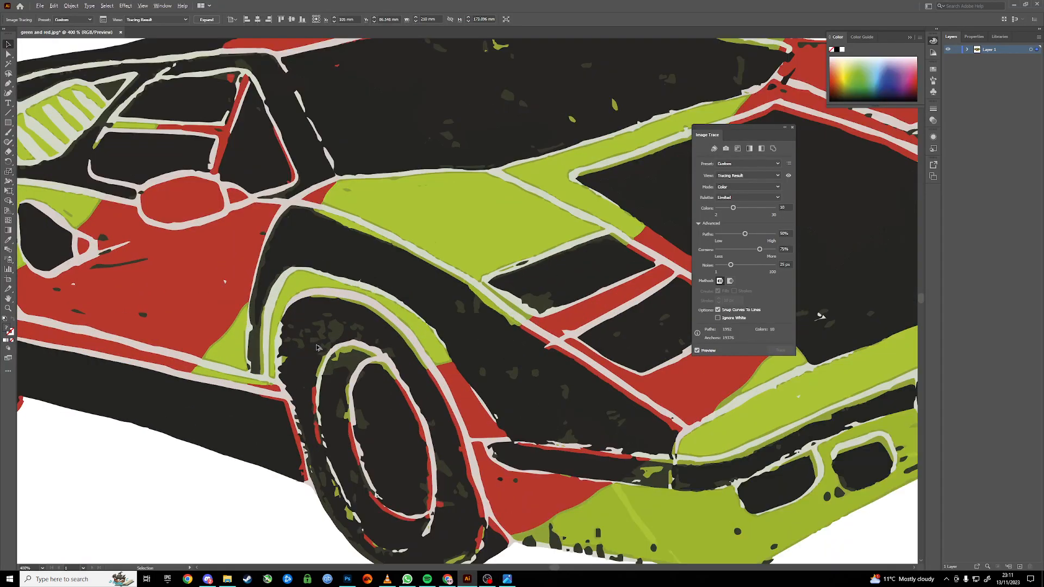
pyautogui.scroll(2, 318, 348)
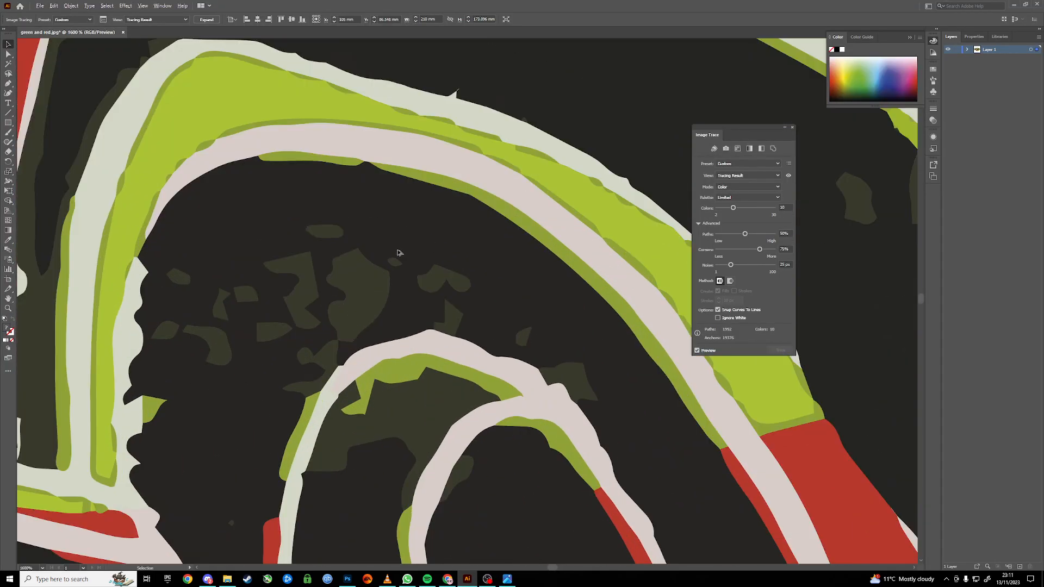
pyautogui.scroll(-7, 351, 315)
pyautogui.scroll(1, 381, 326)
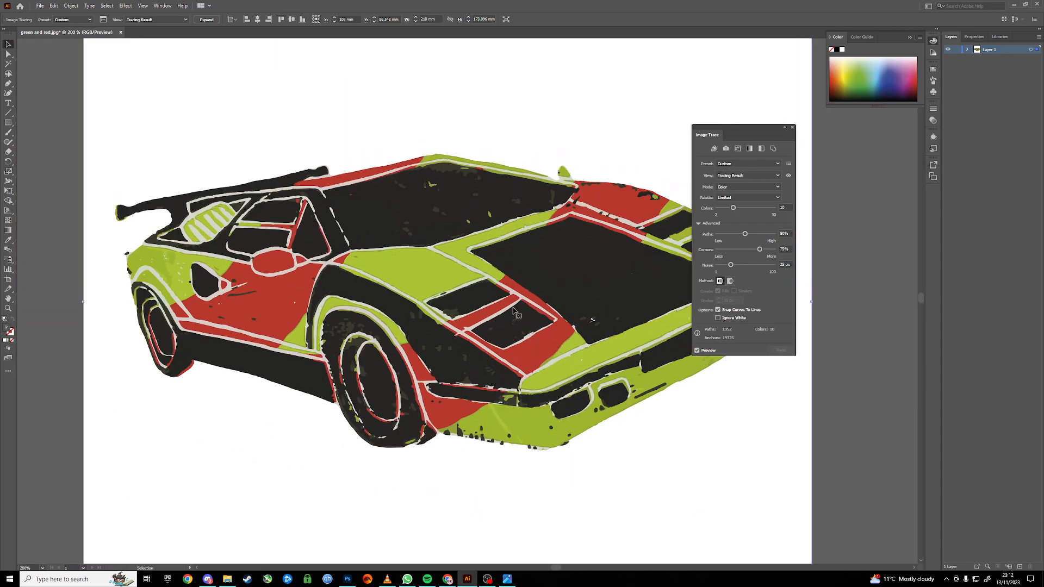
# Adjust the number of trace colours, ending with the Colors slider at 24.
pyautogui.moveTo(753, 126)
pyautogui.mouseDown()
pyautogui.moveTo(748, 97)
pyautogui.moveTo(719, 99)
pyautogui.mouseUp()
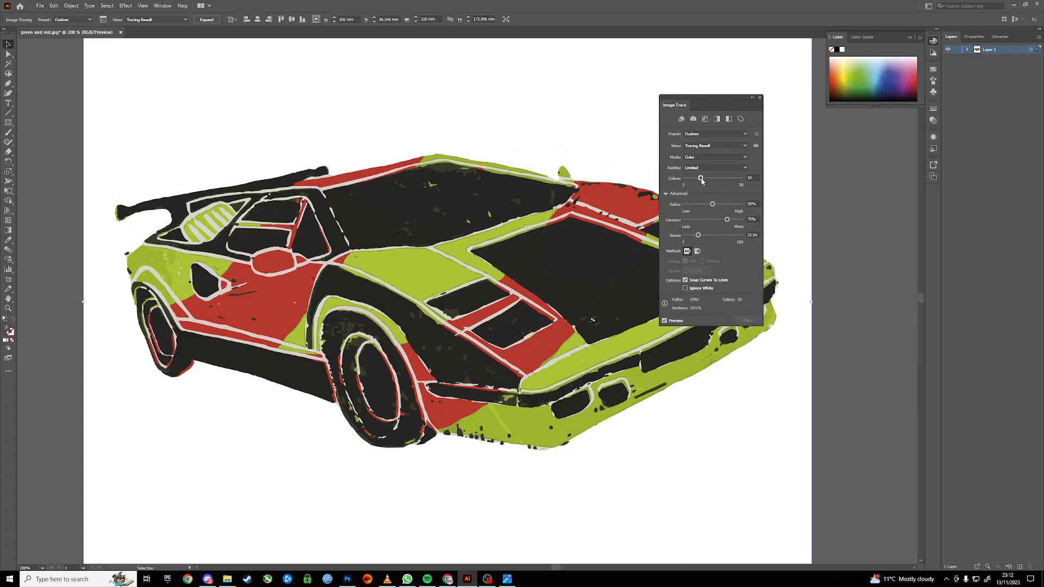
pyautogui.moveTo(701, 180); pyautogui.dragTo(686, 183)
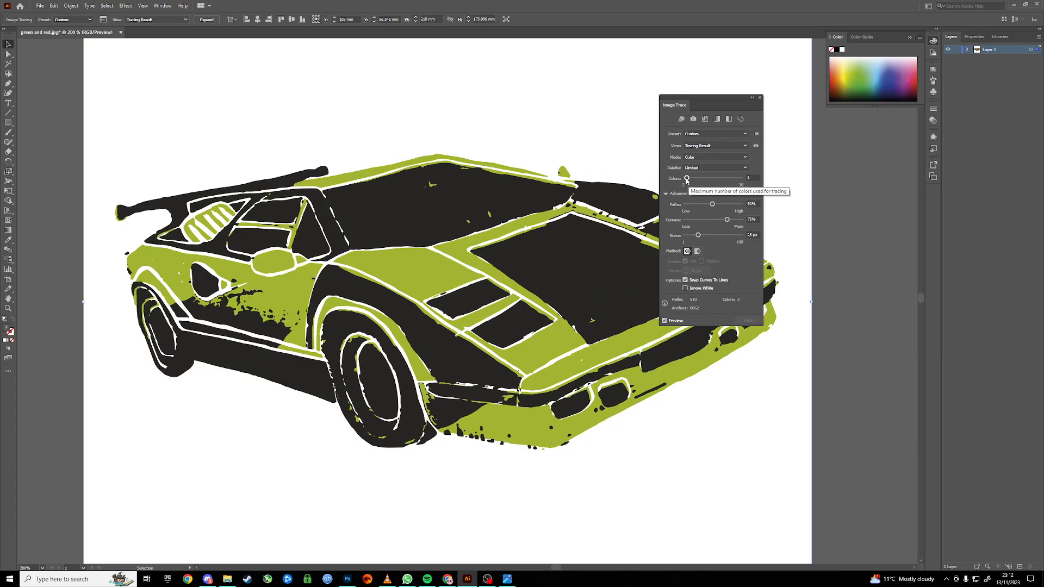
pyautogui.moveTo(687, 178); pyautogui.dragTo(684, 180)
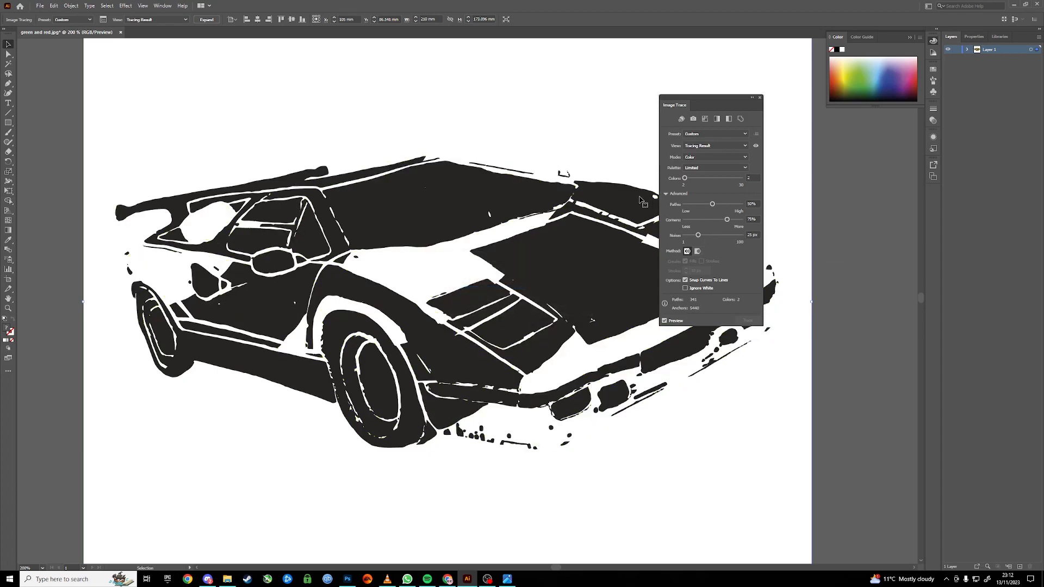
pyautogui.moveTo(695, 176); pyautogui.dragTo(729, 181)
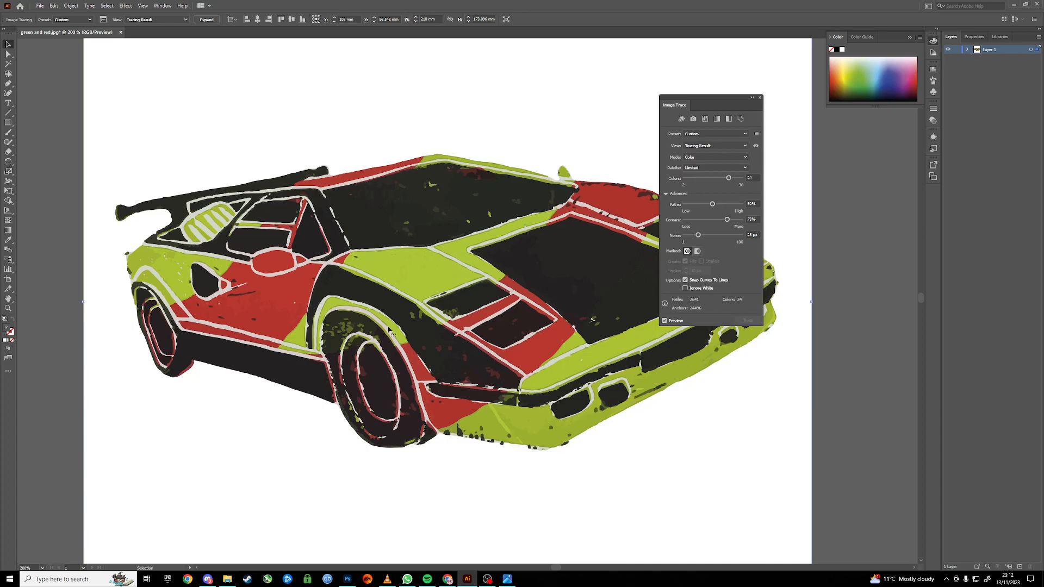
# Switch the trace Mode to Black and White and lower the Threshold to 42.
pyautogui.click(714, 161)
pyautogui.click(709, 185)
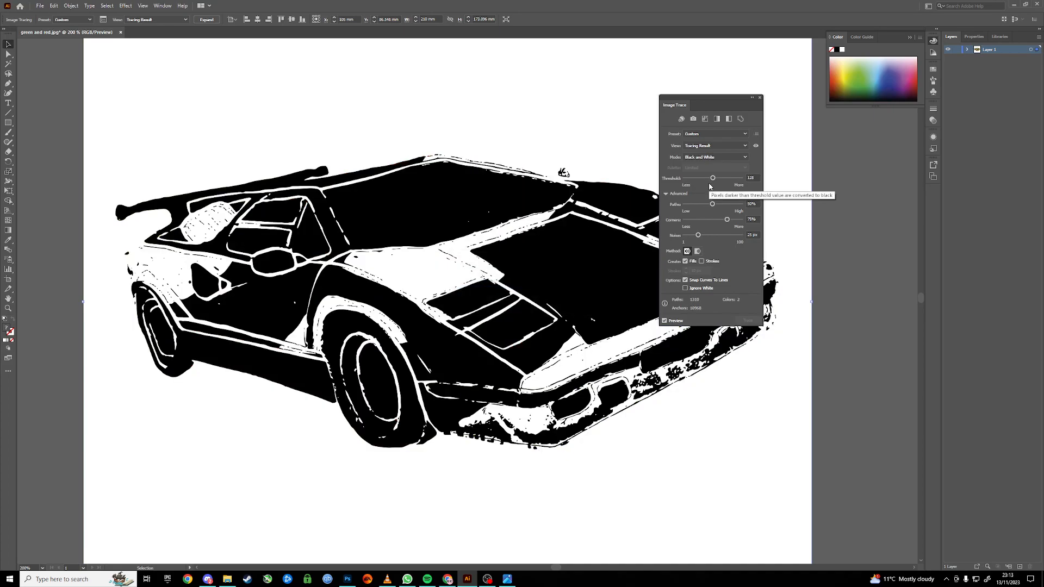
pyautogui.click(694, 178)
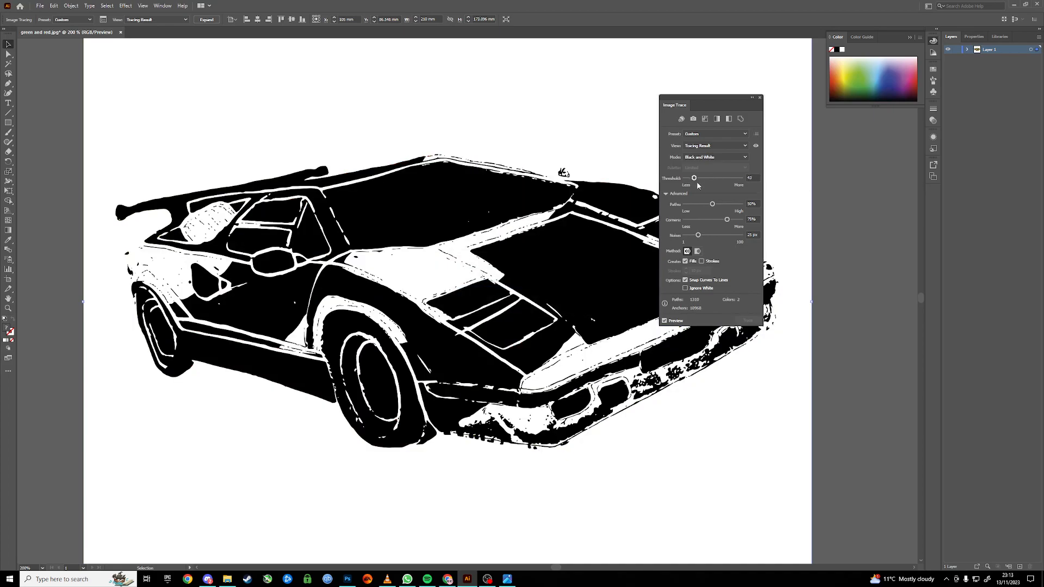
# Try several higher Threshold values for the Black and White trace, ending at 128.
pyautogui.click(731, 178)
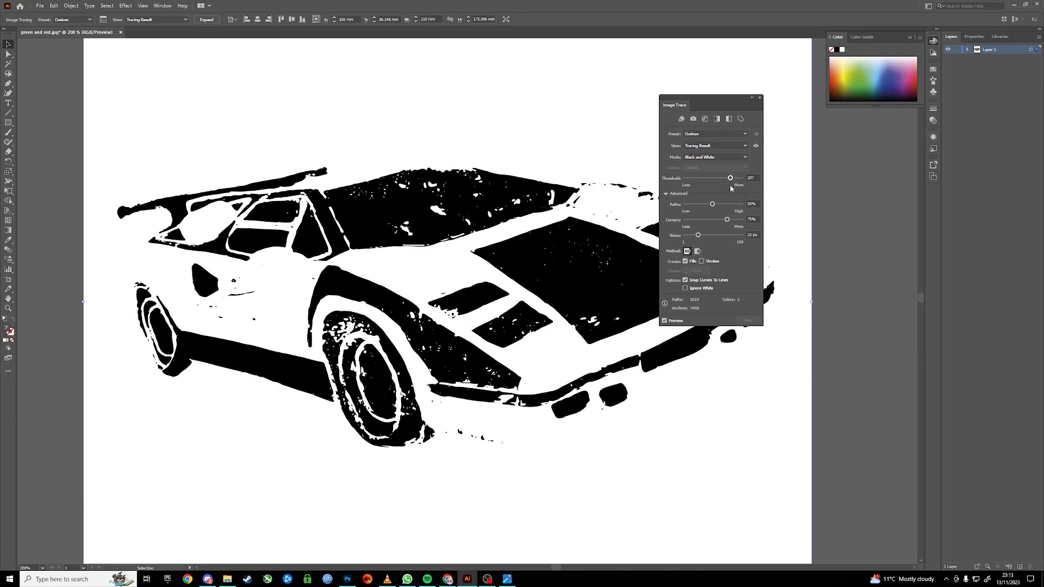
pyautogui.click(722, 178)
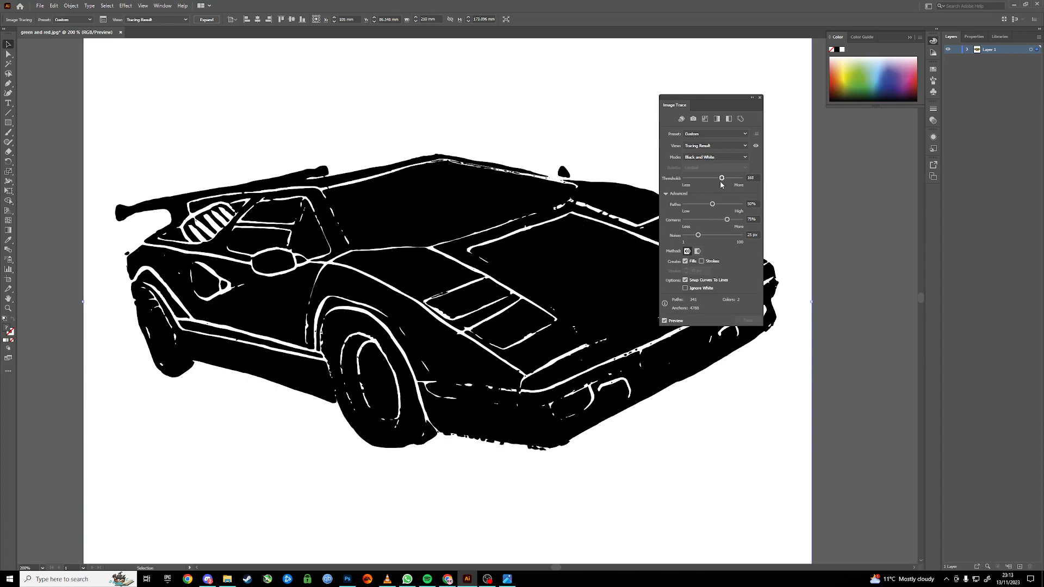
pyautogui.click(712, 179)
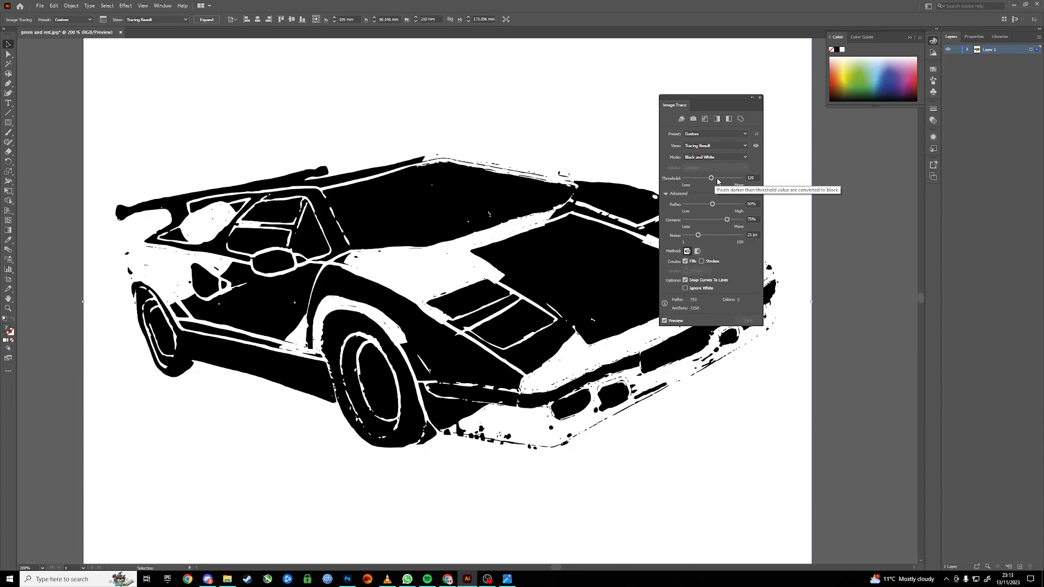
# Switch the trace Mode back to Color, move the Image Trace panel aside and apply the trace.
pyautogui.click(716, 157)
pyautogui.click(714, 166)
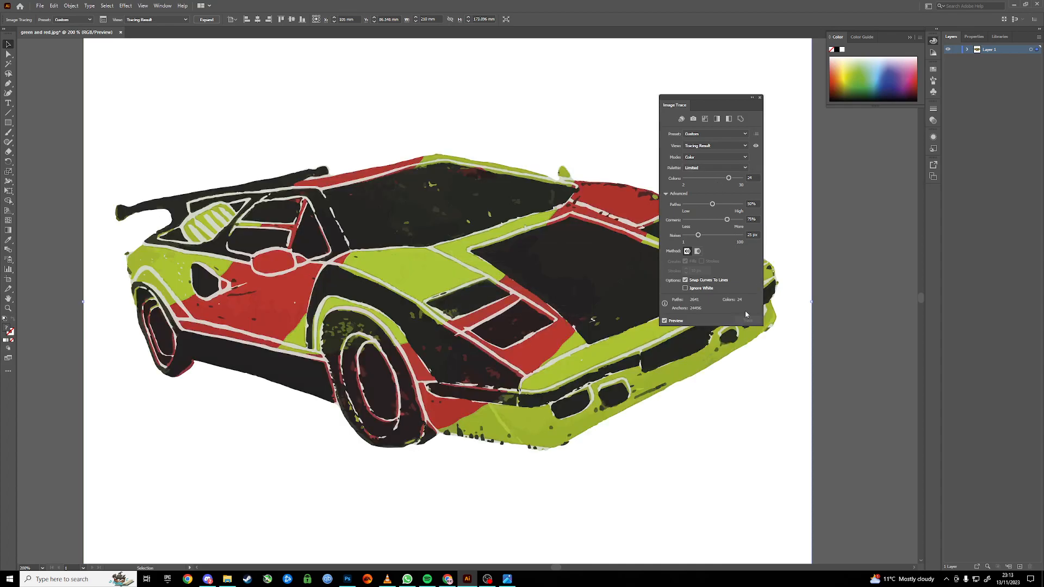
pyautogui.moveTo(724, 98); pyautogui.dragTo(742, 95)
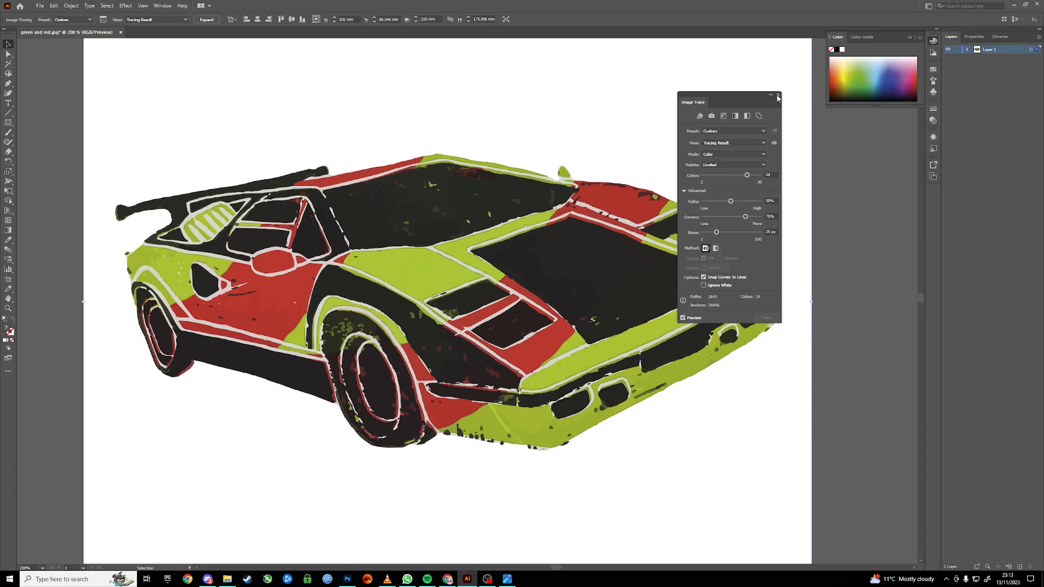
pyautogui.click(692, 320)
pyautogui.click(764, 319)
# Export the traced artwork as a JPEG file named car green vector in Downloads.
pyautogui.click(46, 7)
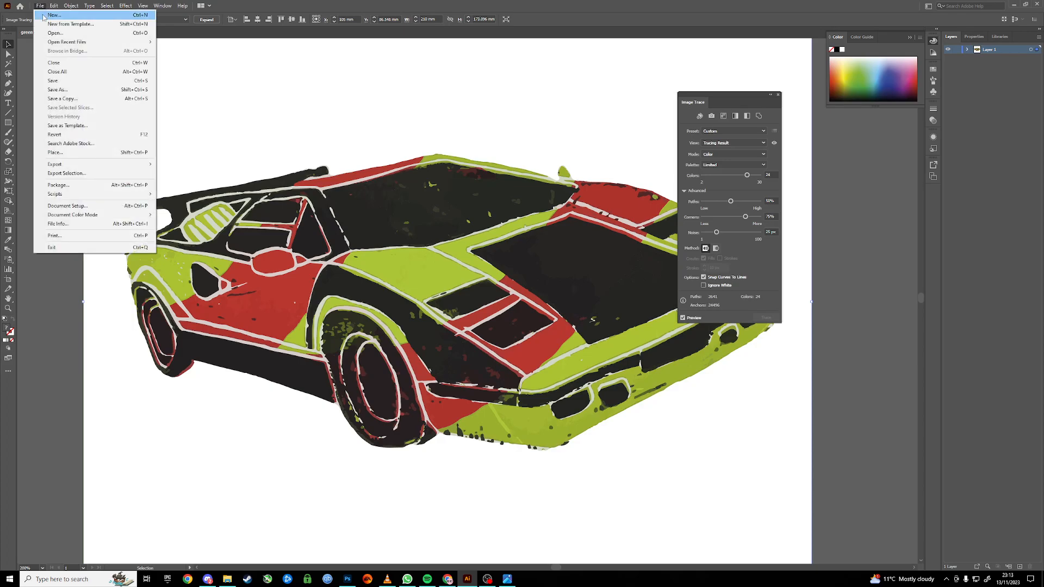
pyautogui.moveTo(84, 165)
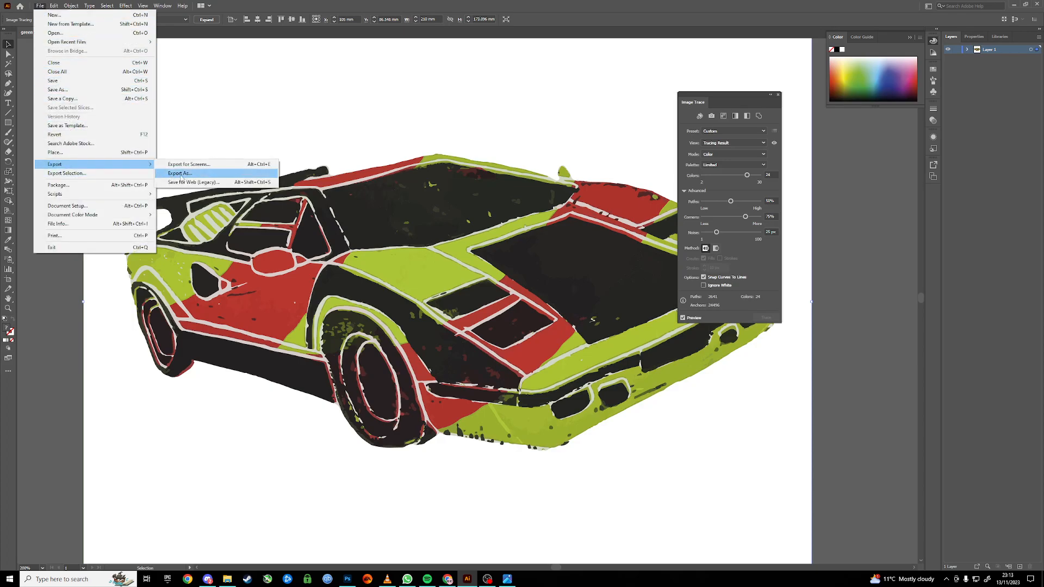
pyautogui.click(201, 175)
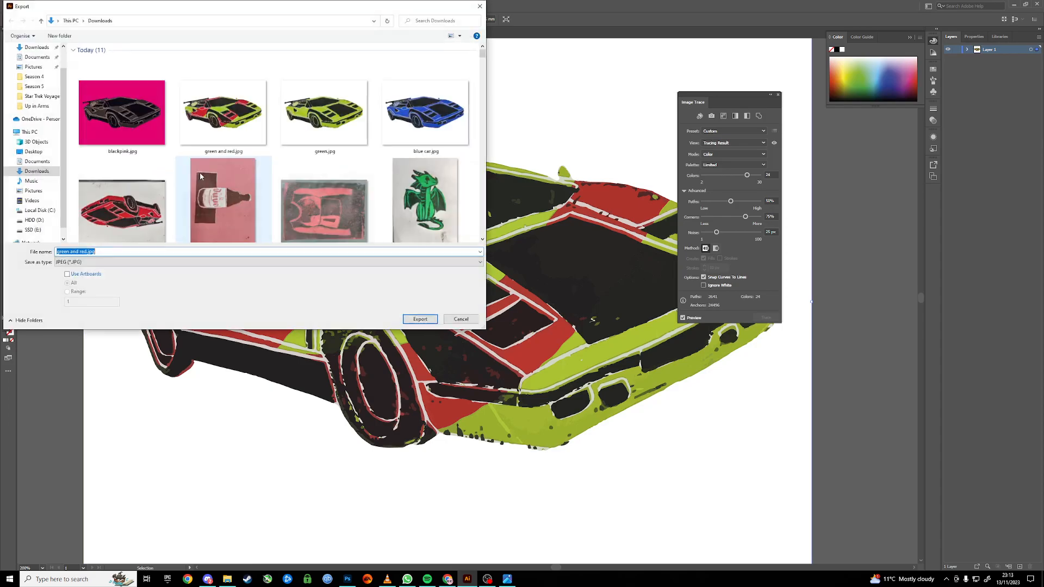
pyautogui.click(85, 263)
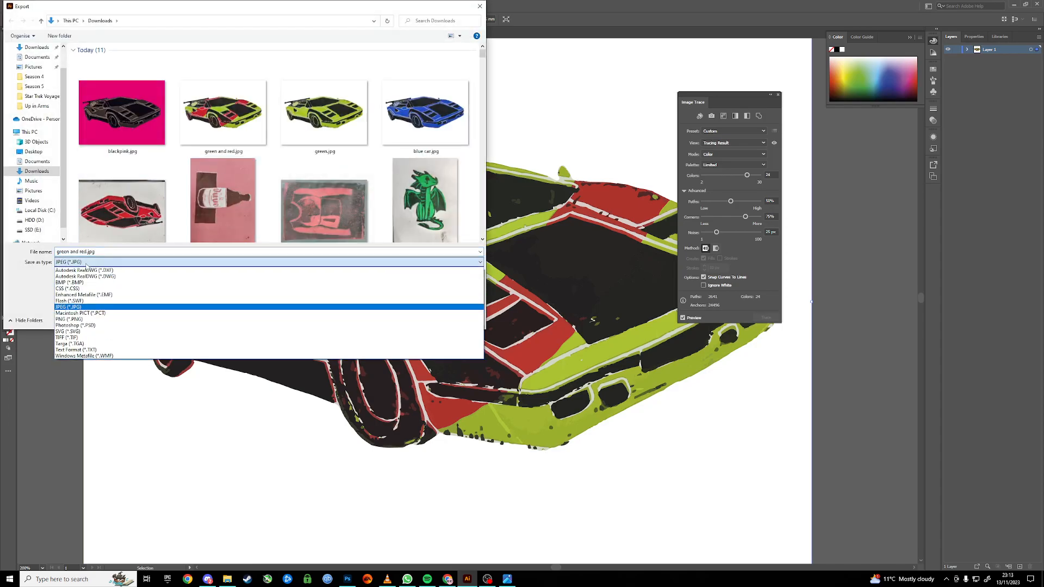
pyautogui.click(69, 307)
pyautogui.click(74, 253)
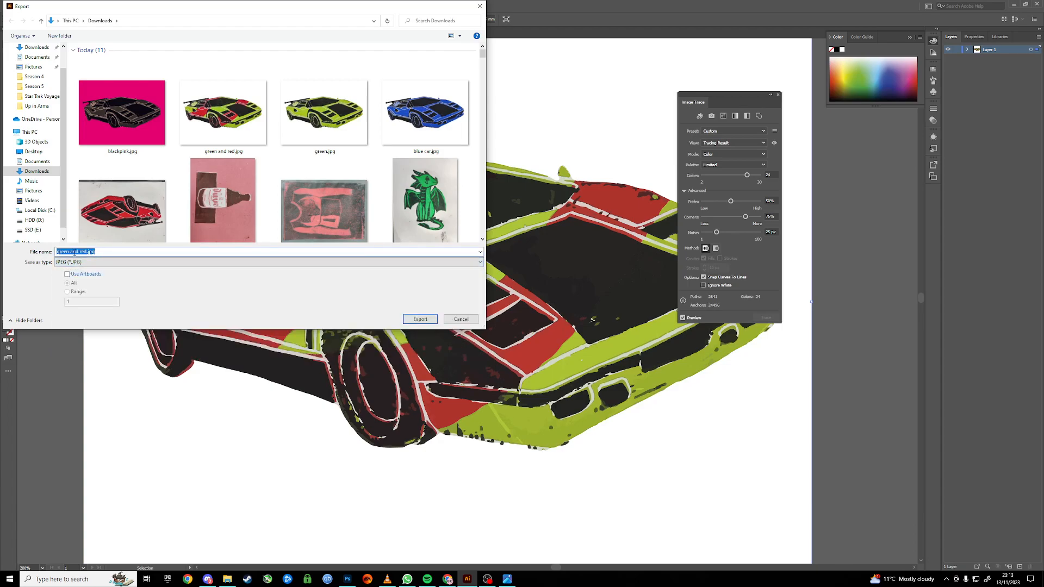
pyautogui.write('car green vector')
pyautogui.click(419, 320)
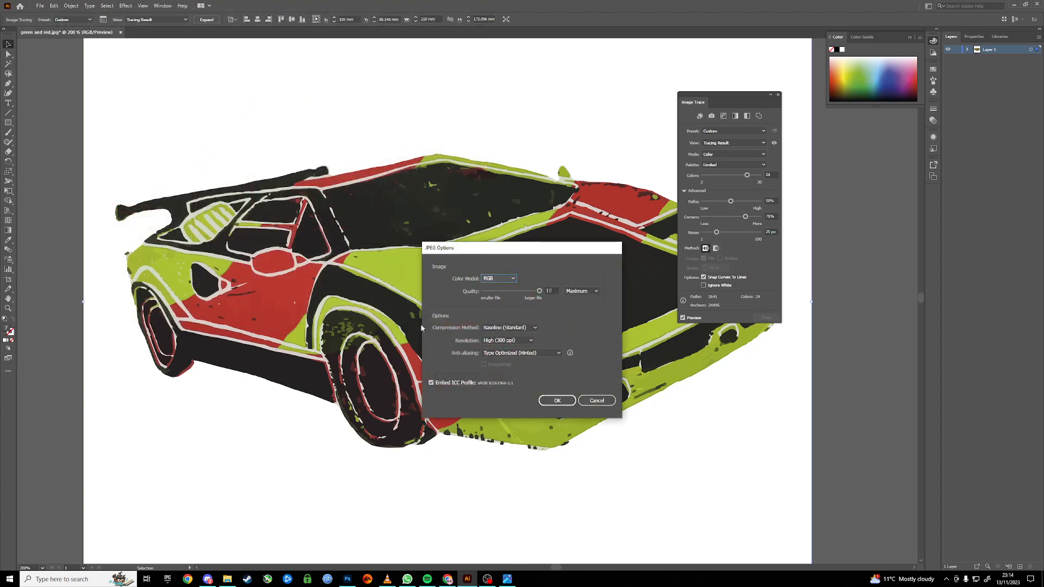
# Confirm the JPEG options with RGB, High (300 ppi) resolution and quality 10.
pyautogui.click(499, 341)
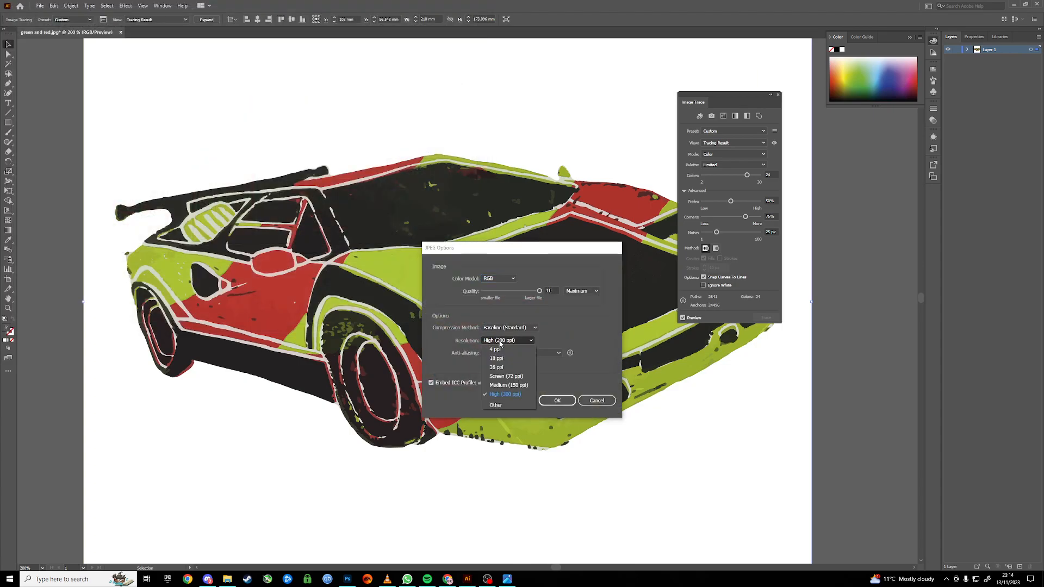
pyautogui.click(505, 394)
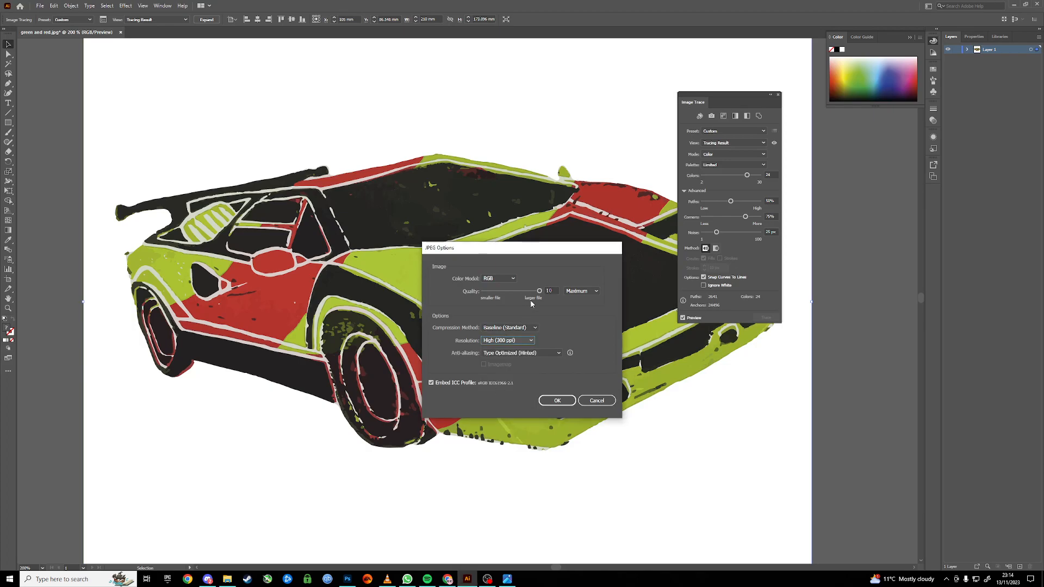
pyautogui.click(556, 293)
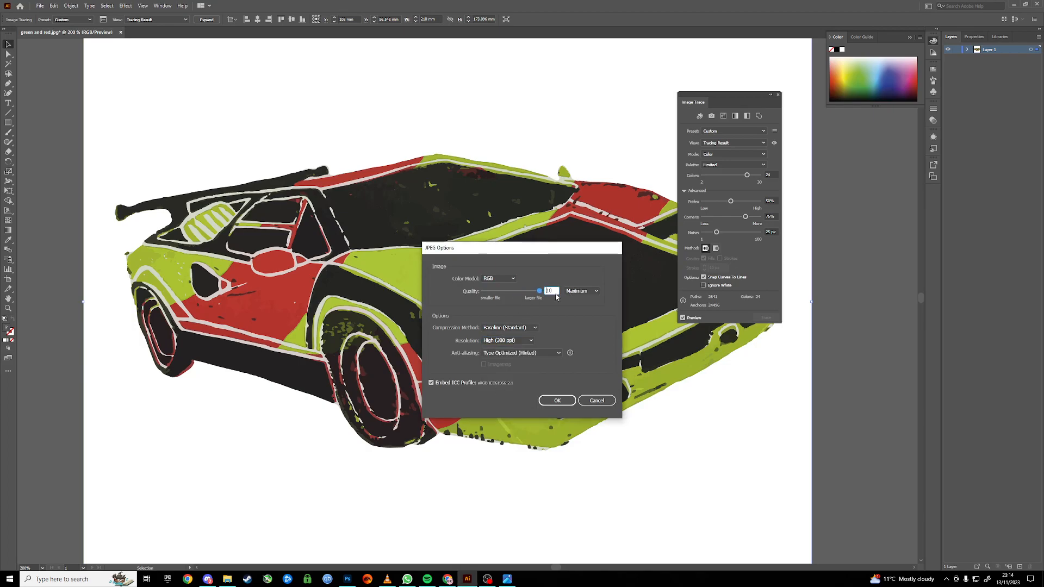
pyautogui.click(558, 401)
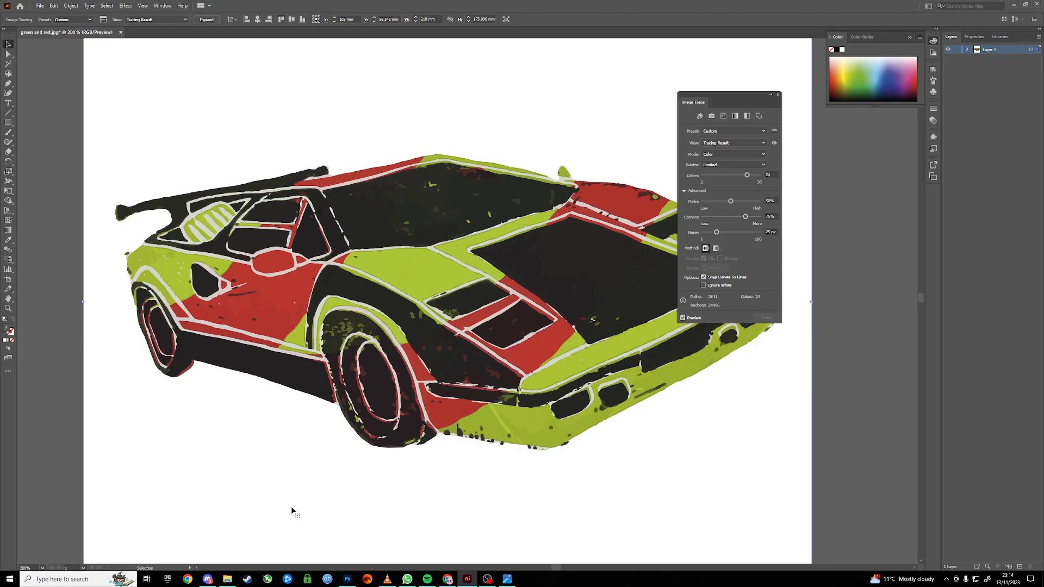
# Switch to the Google Slides presentation and insert the car green vector image from Downloads onto the slide.
pyautogui.click(447, 579)
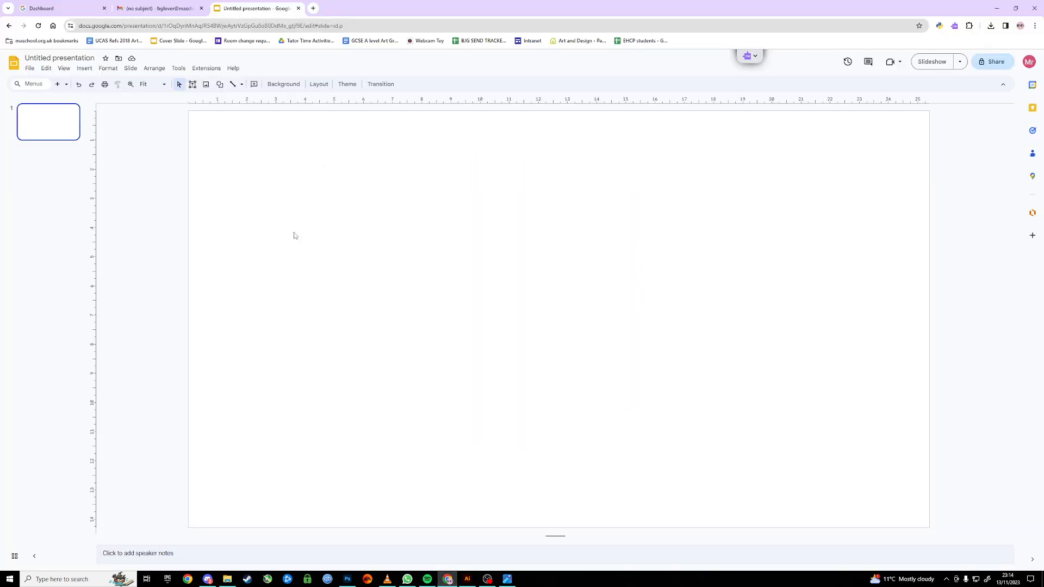
pyautogui.click(227, 579)
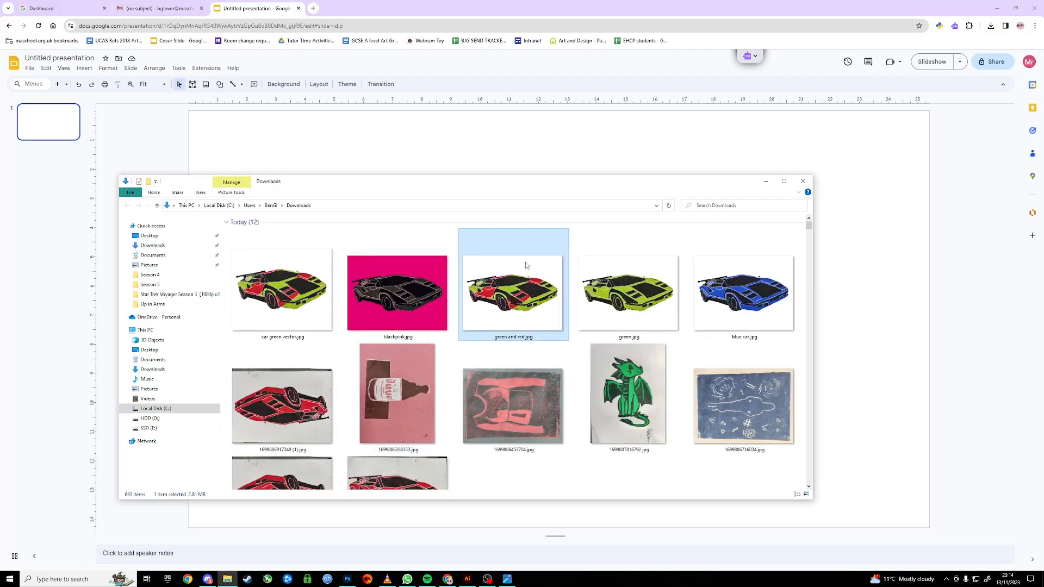
pyautogui.moveTo(308, 309); pyautogui.dragTo(306, 150)
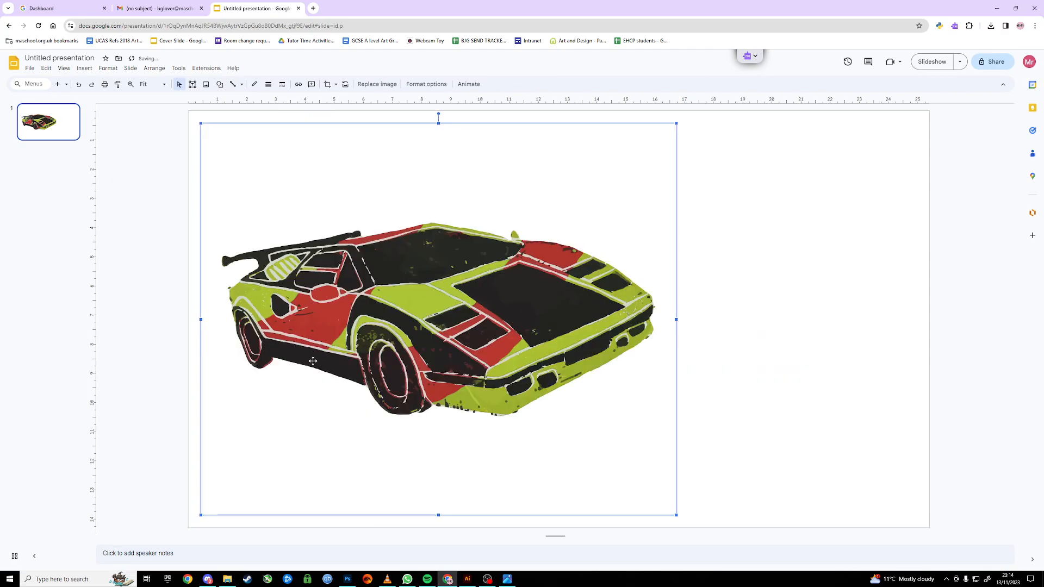
# Insert the green and red.jpg image from Downloads onto the same slide.
pyautogui.click(228, 580)
pyautogui.moveTo(513, 294); pyautogui.dragTo(777, 144)
pyautogui.click(569, 321)
pyautogui.click(754, 257)
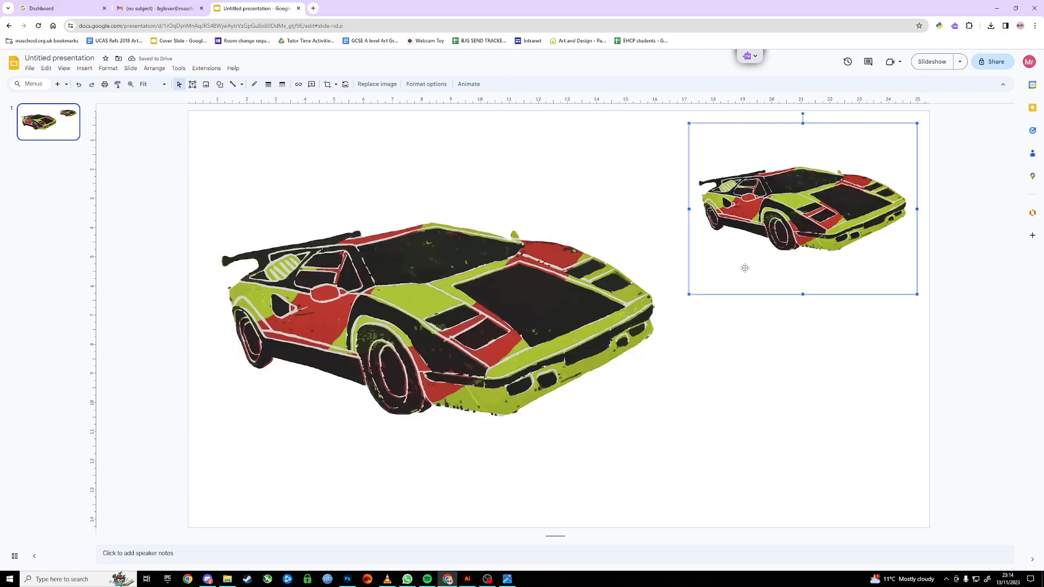
# Resize and reposition the two car images so they sit side by side across the slide.
pyautogui.moveTo(688, 297); pyautogui.dragTo(455, 480)
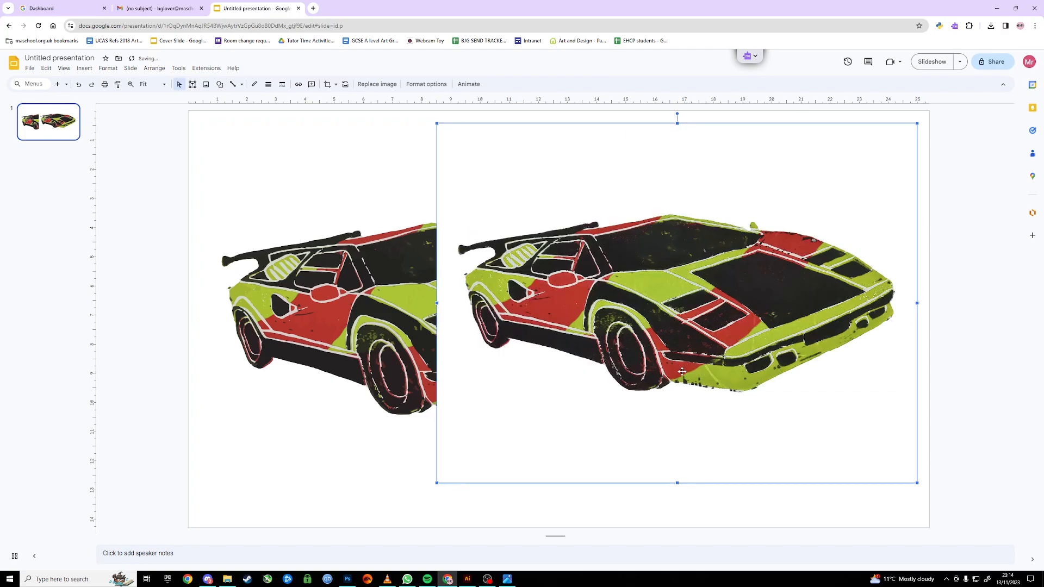
pyautogui.moveTo(731, 273); pyautogui.dragTo(760, 272)
pyautogui.moveTo(676, 263); pyautogui.dragTo(712, 283)
pyautogui.click(323, 314)
pyautogui.moveTo(324, 315); pyautogui.dragTo(227, 319)
pyautogui.moveTo(409, 306); pyautogui.dragTo(431, 305)
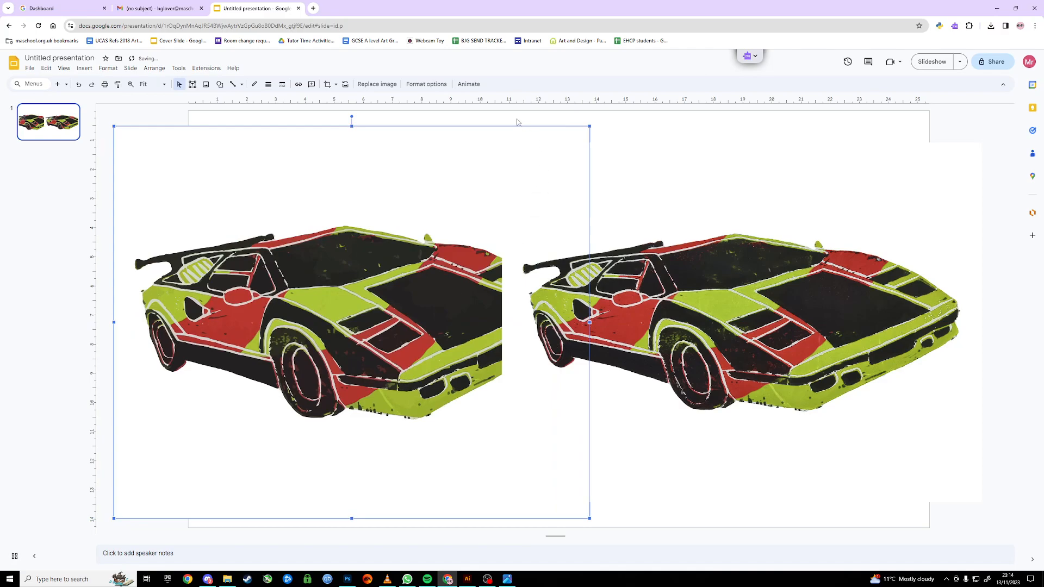